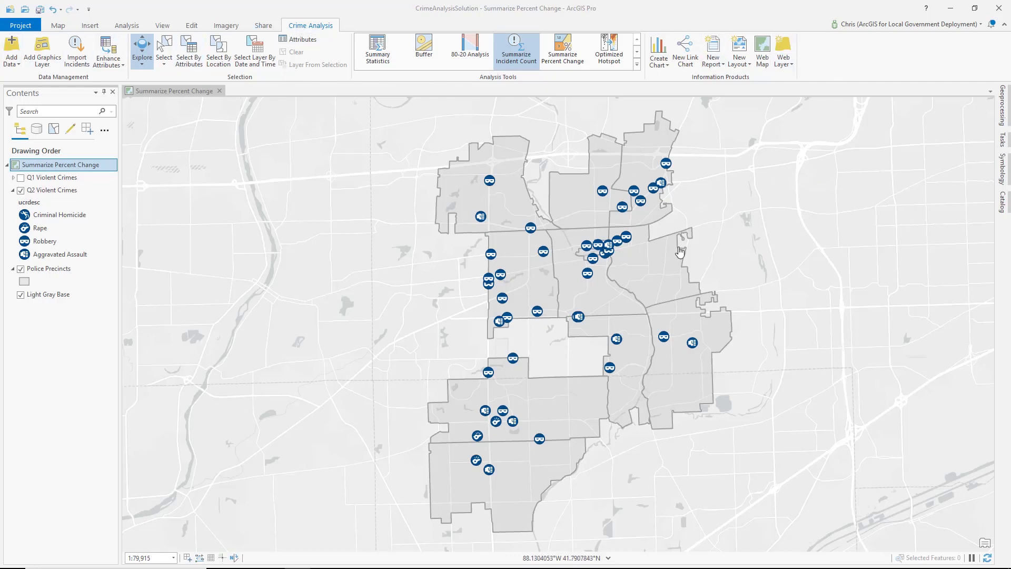
# With Q2 Violent Crimes selected, open Summarize Incident Count from the Analysis Tools gallery and pin its pane
pyautogui.click(64, 192)
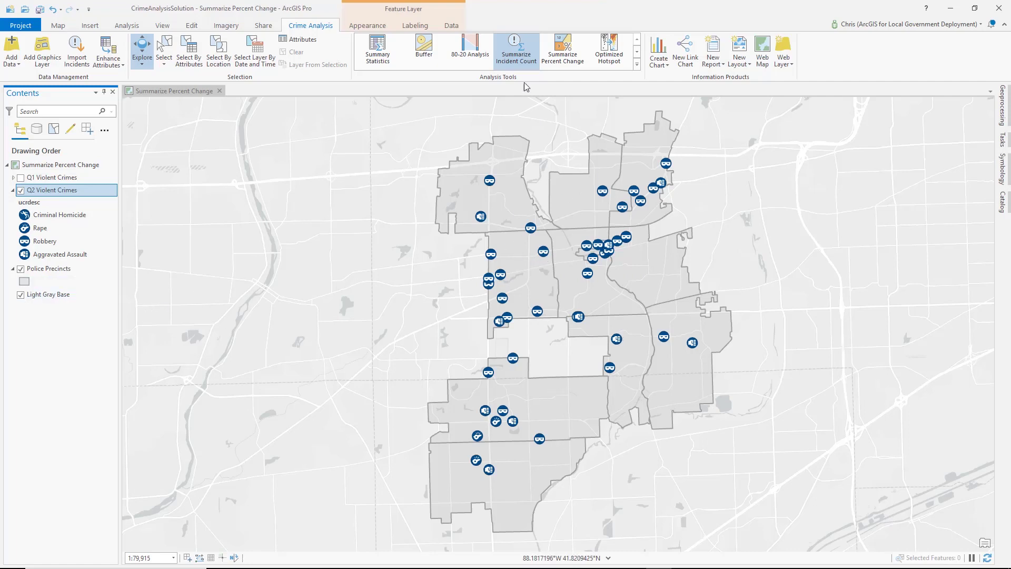
pyautogui.click(638, 64)
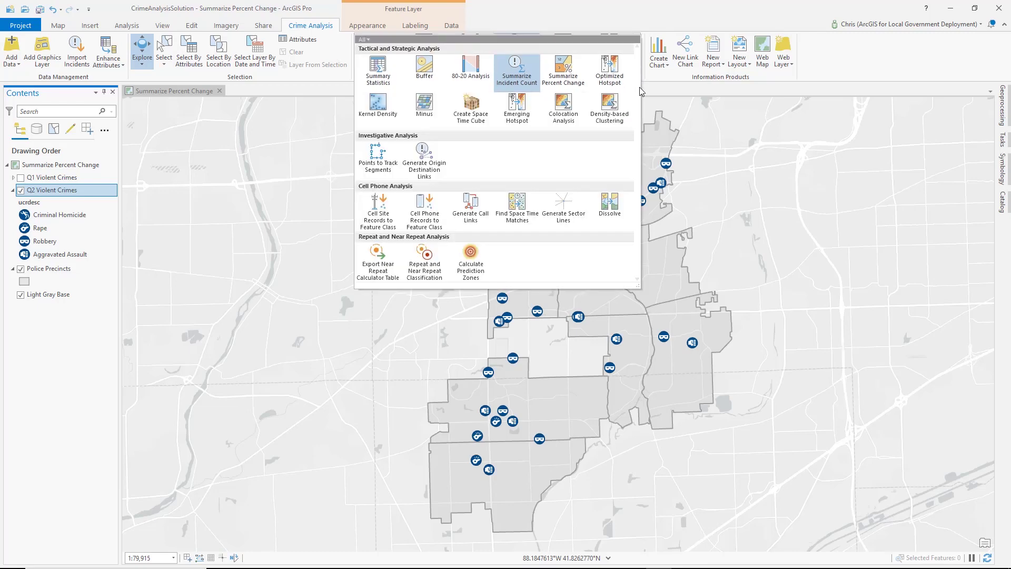
pyautogui.click(519, 77)
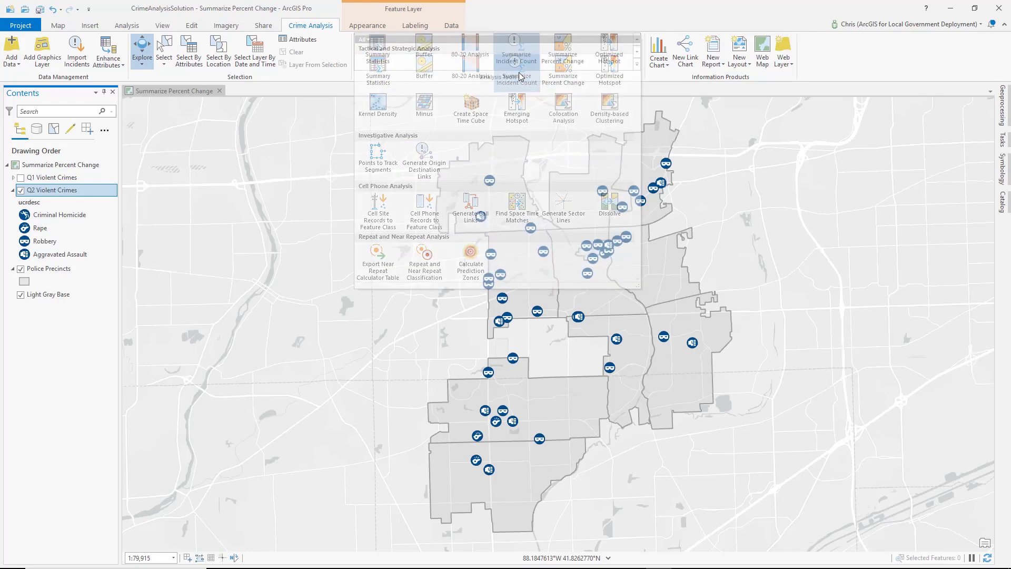
pyautogui.click(1002, 103)
pyautogui.click(982, 95)
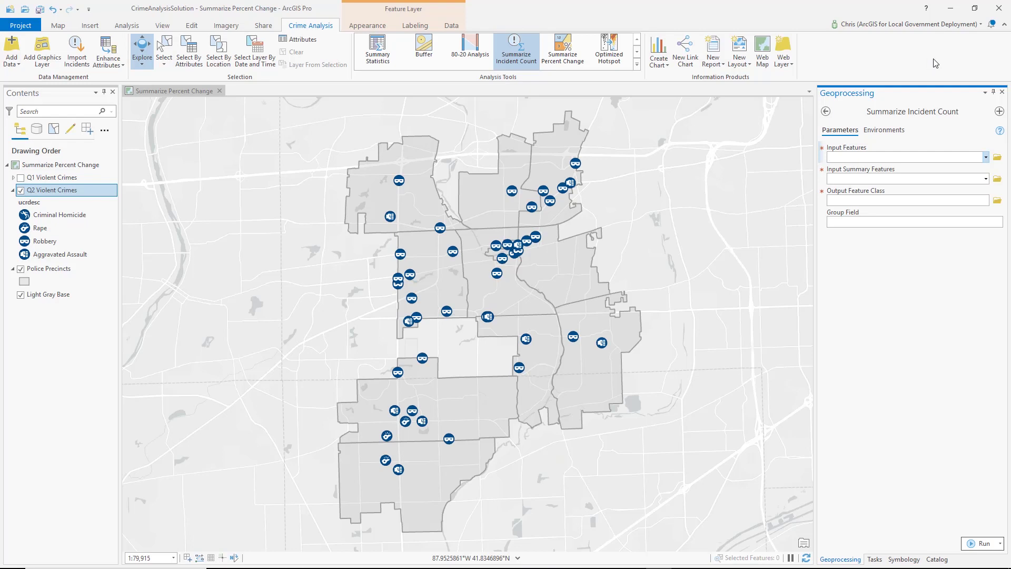
# Set Police Precincts as the input features and Q2 Violent Crimes as the summary features
pyautogui.click(986, 158)
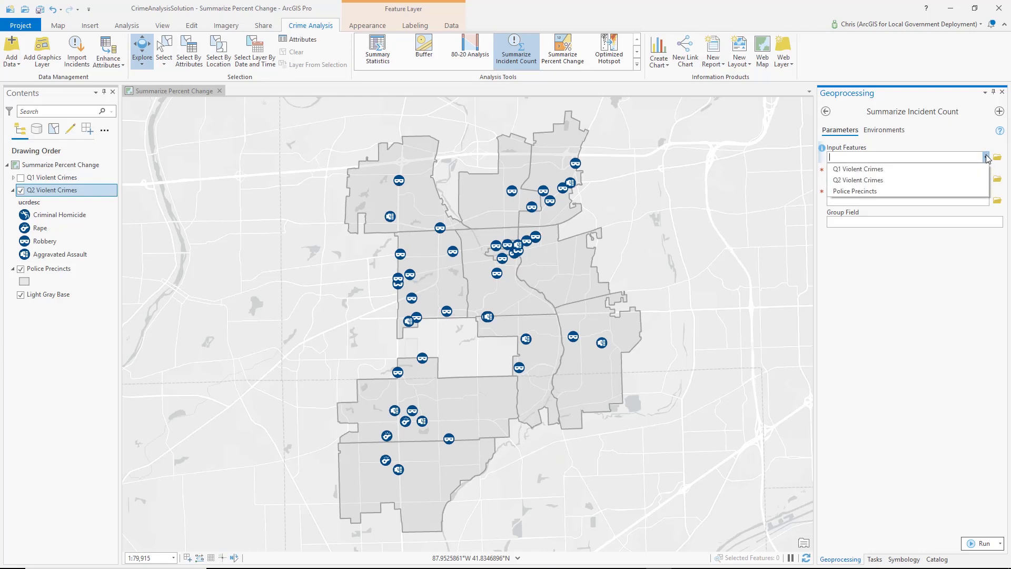
pyautogui.click(859, 180)
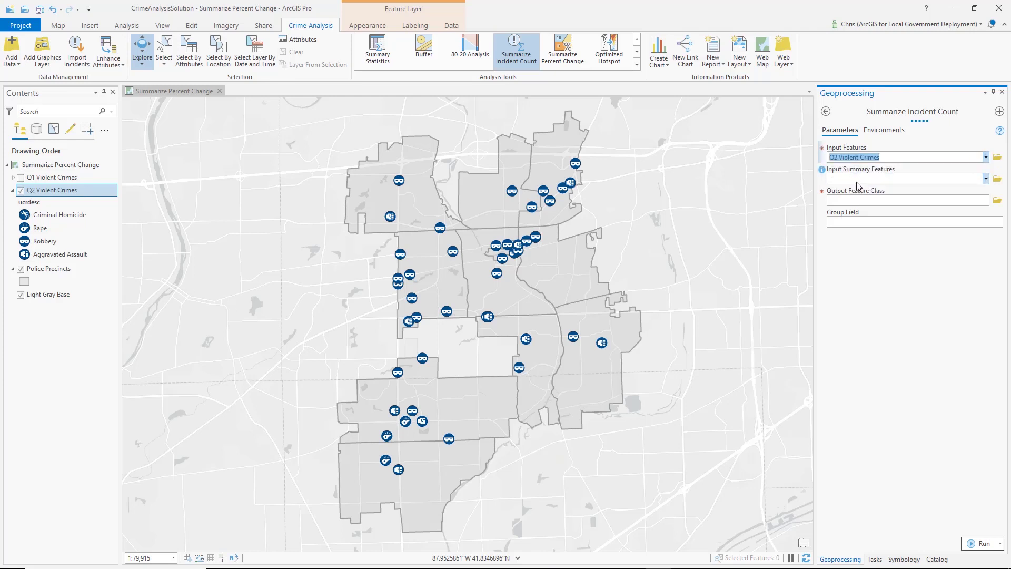
pyautogui.click(985, 157)
pyautogui.click(928, 191)
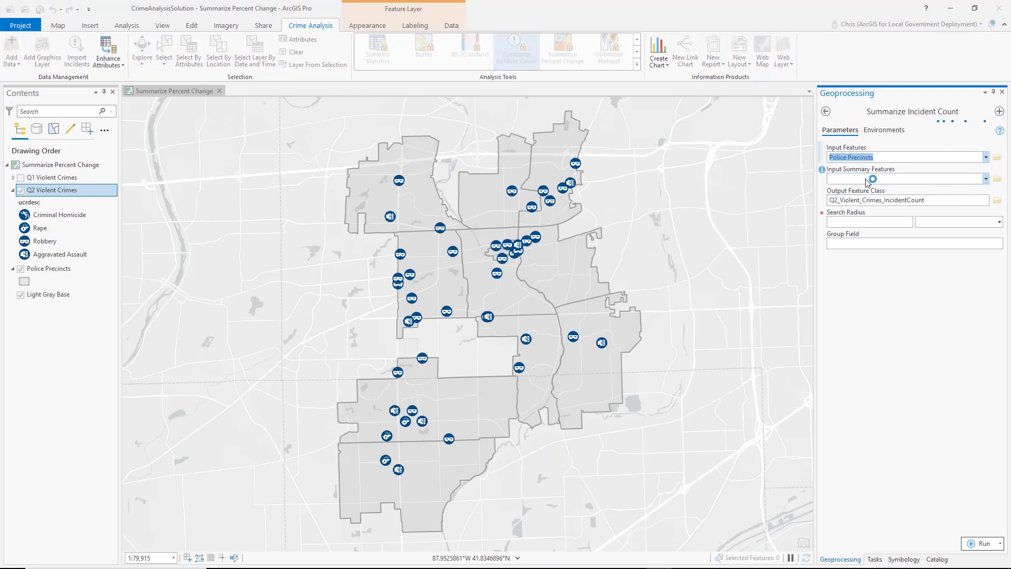
pyautogui.click(986, 180)
pyautogui.click(946, 201)
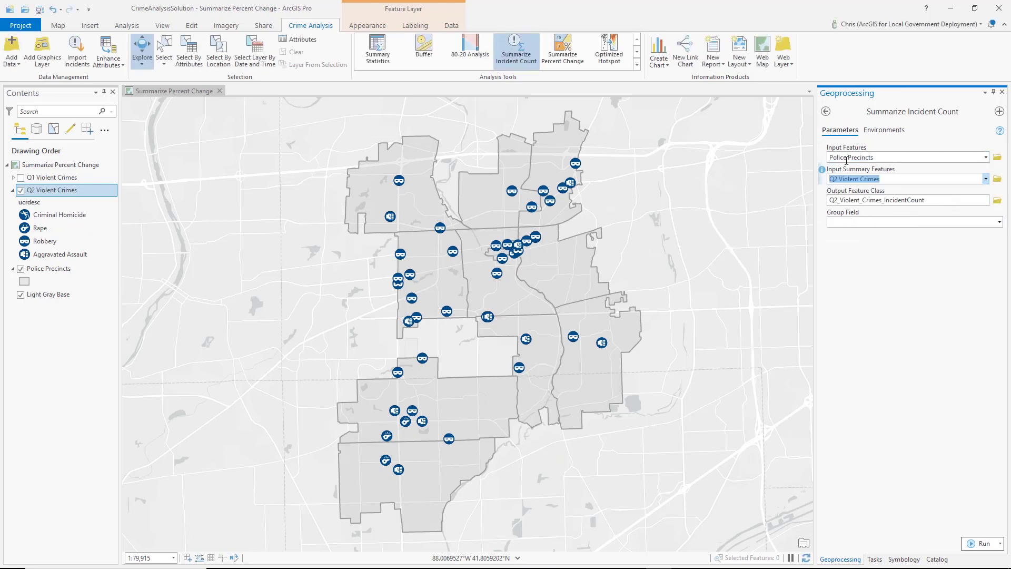
# Group the incident counts by UCR Description and run the tool
pyautogui.click(842, 222)
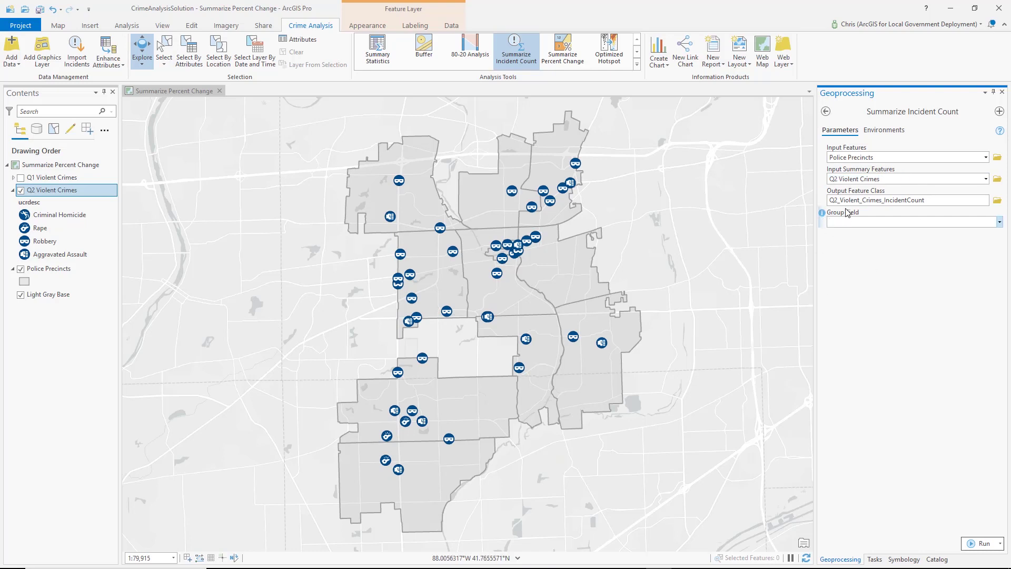
pyautogui.click(1000, 223)
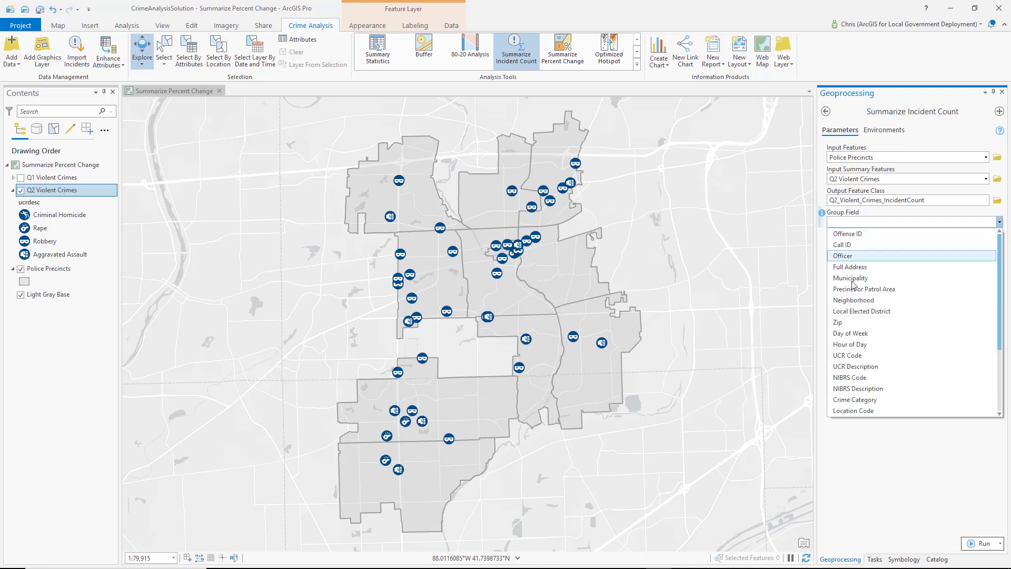
pyautogui.click(858, 367)
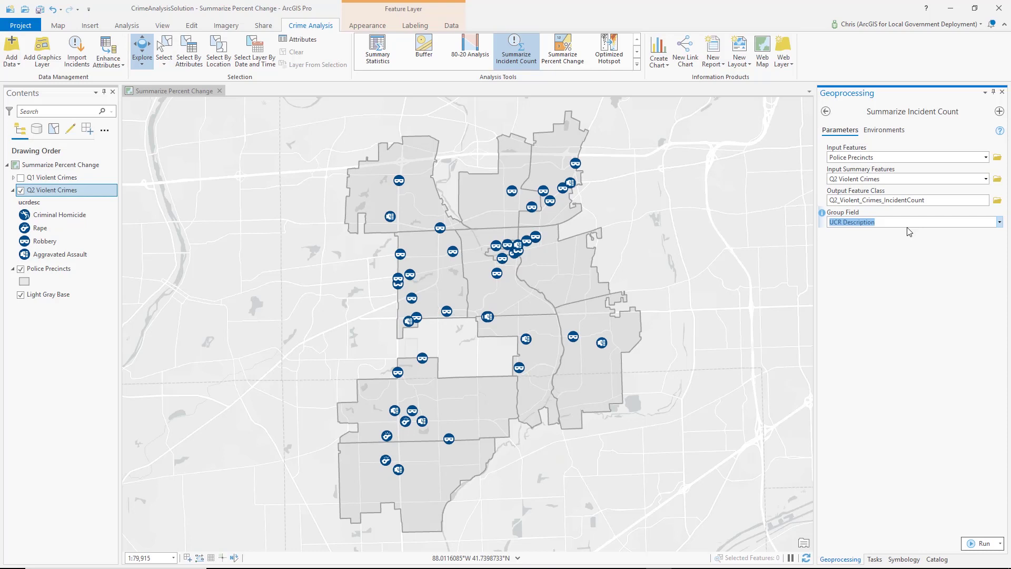
pyautogui.click(980, 543)
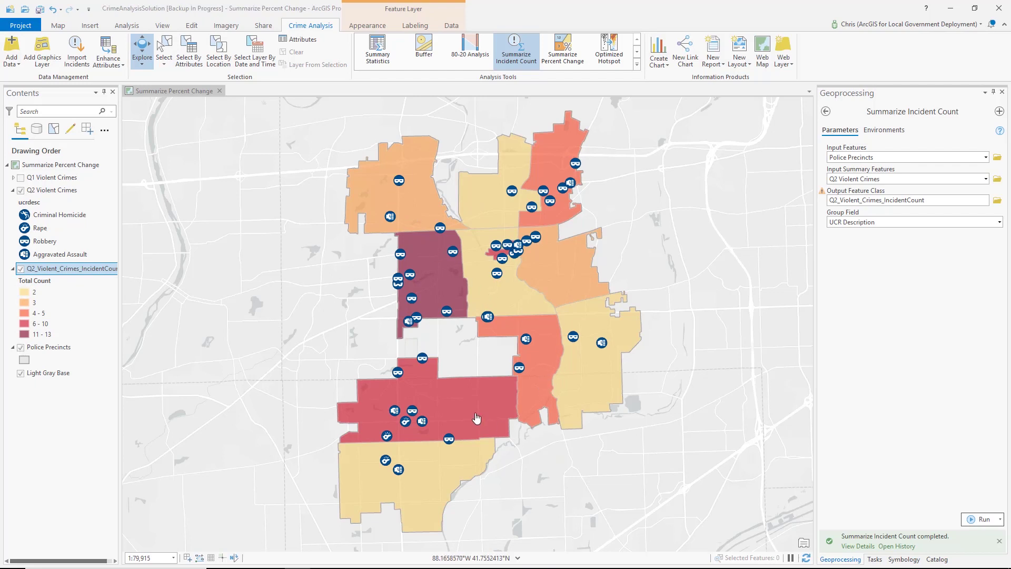
pyautogui.rightClick(57, 272)
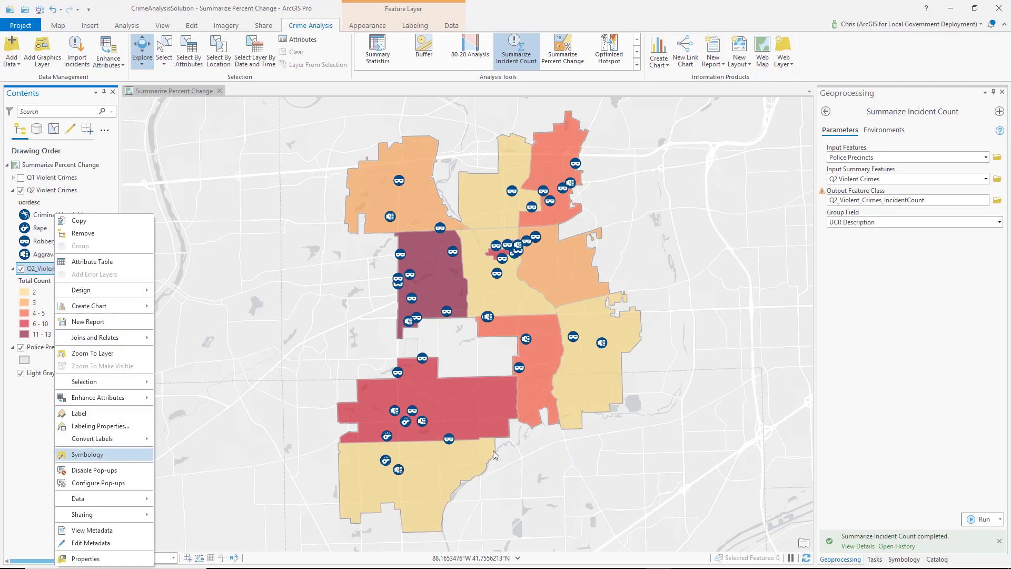
# Classify the count layer's Total Count by Equal Interval into five classes spanning 2 to 13
pyautogui.press('Return')
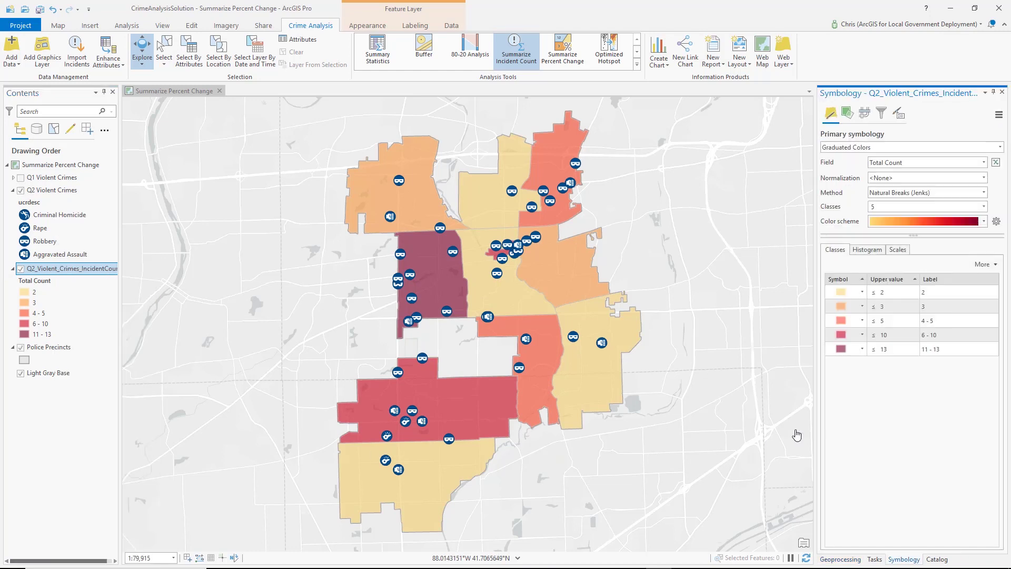
pyautogui.click(986, 194)
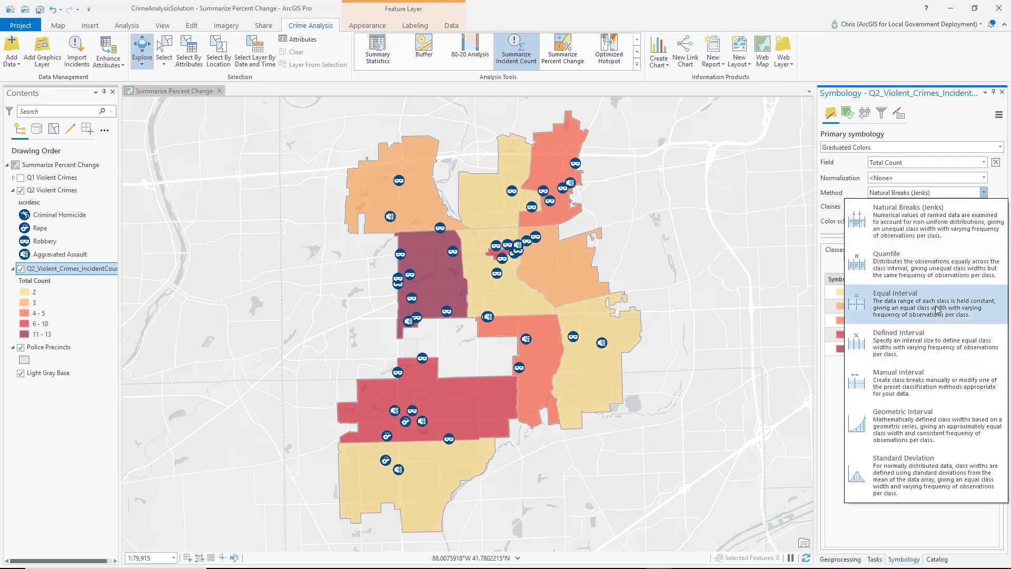
pyautogui.click(950, 293)
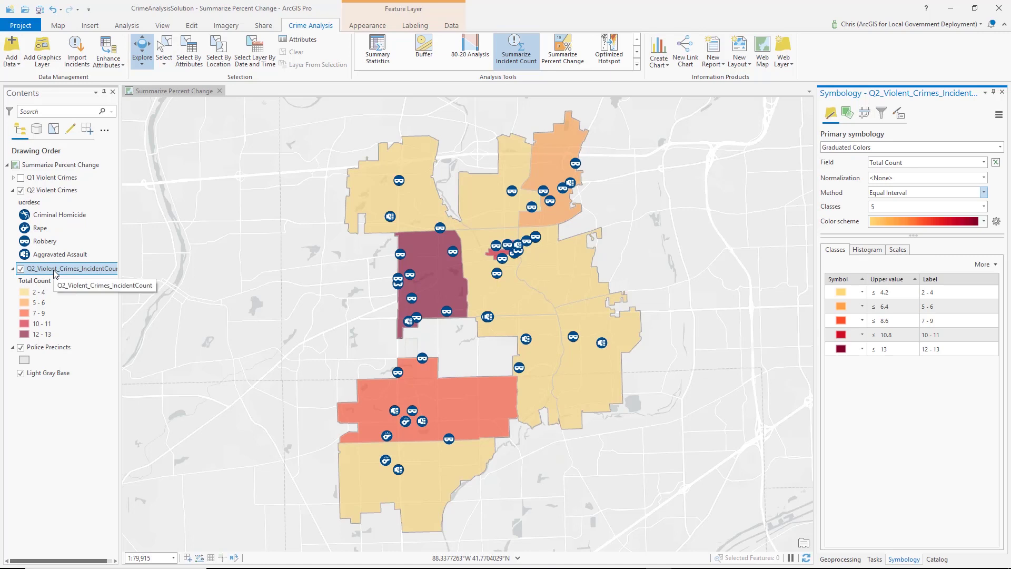
pyautogui.click(414, 26)
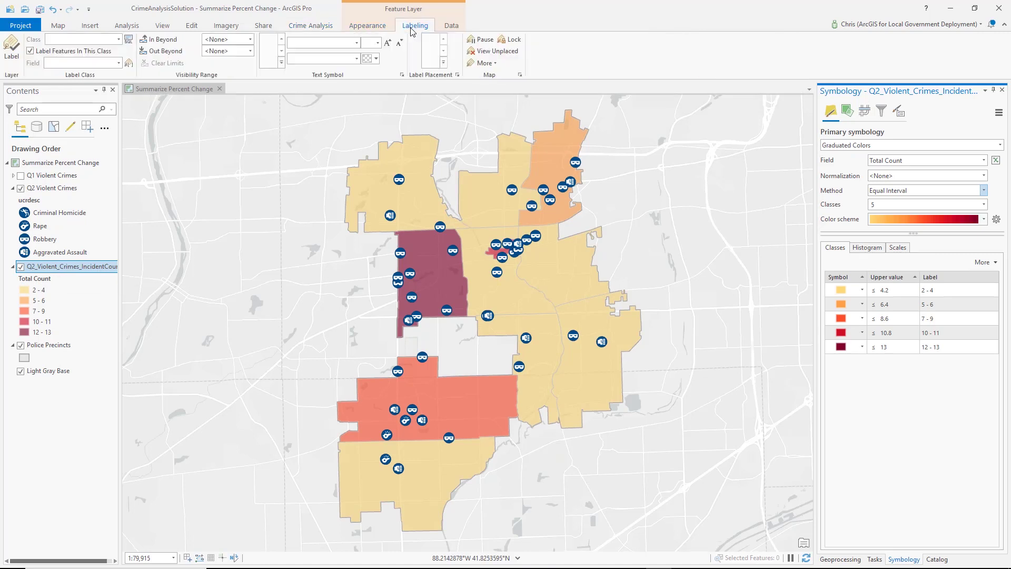
# Label precincts with the Arcade expression "Total Violent Crimes Q2:" plus Total Count, and apply it
pyautogui.click(119, 63)
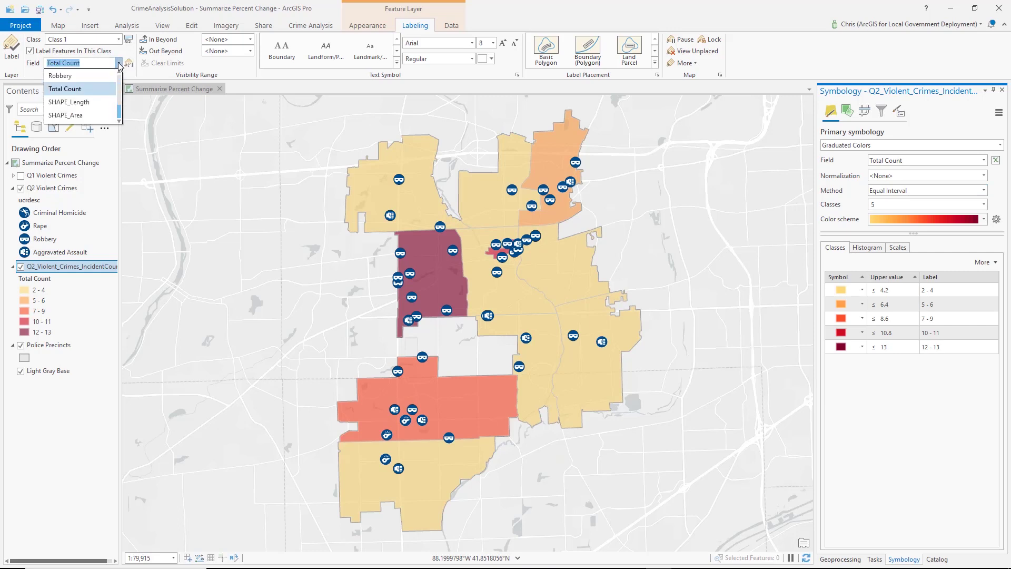
pyautogui.click(99, 87)
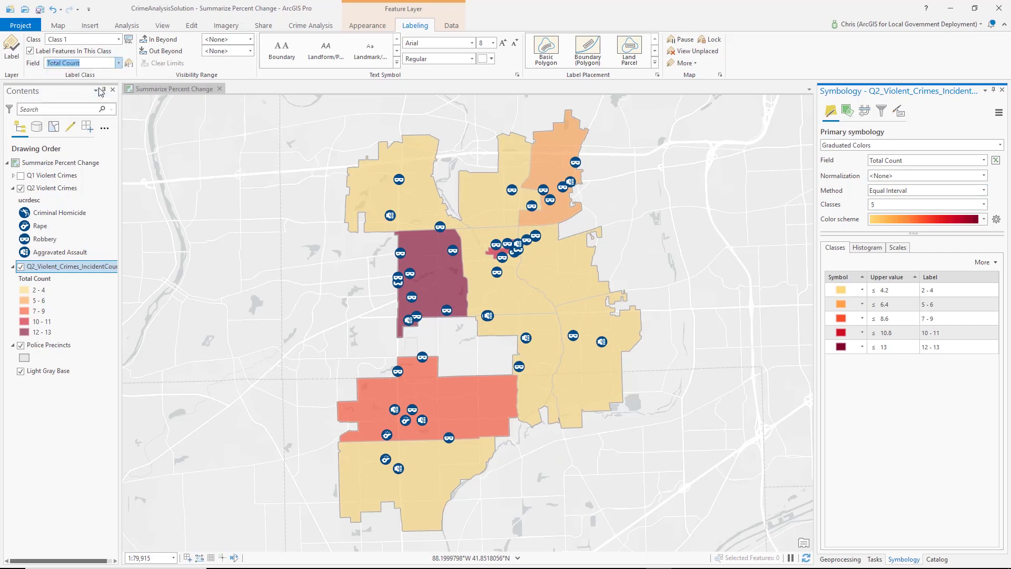
pyautogui.click(9, 50)
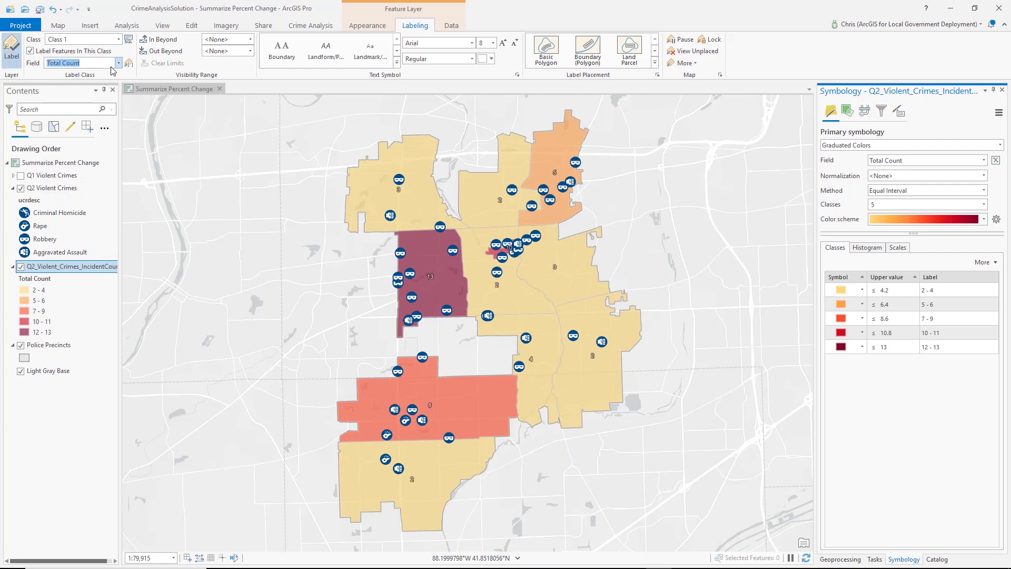
pyautogui.click(129, 65)
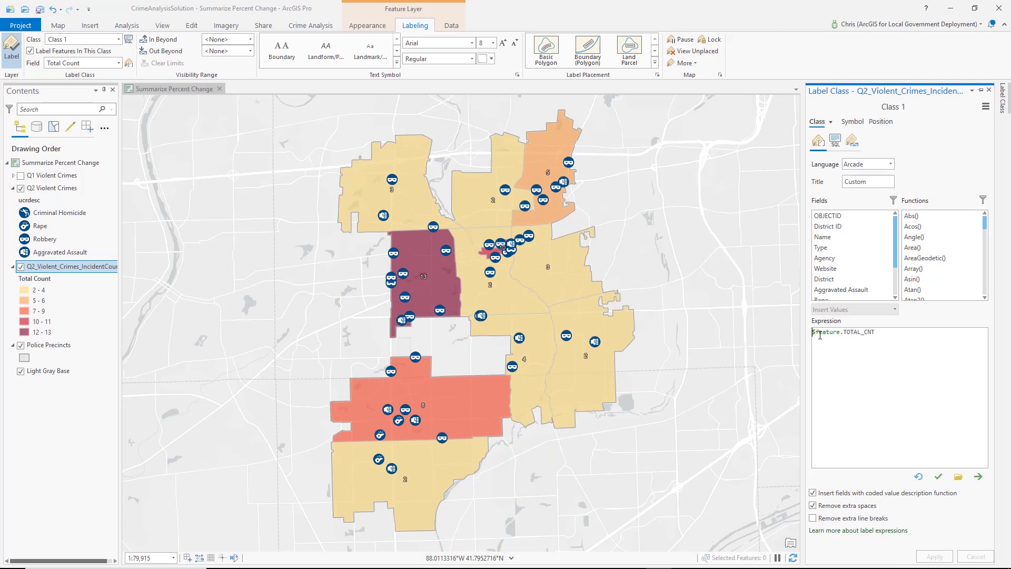
pyautogui.write('"Total ')
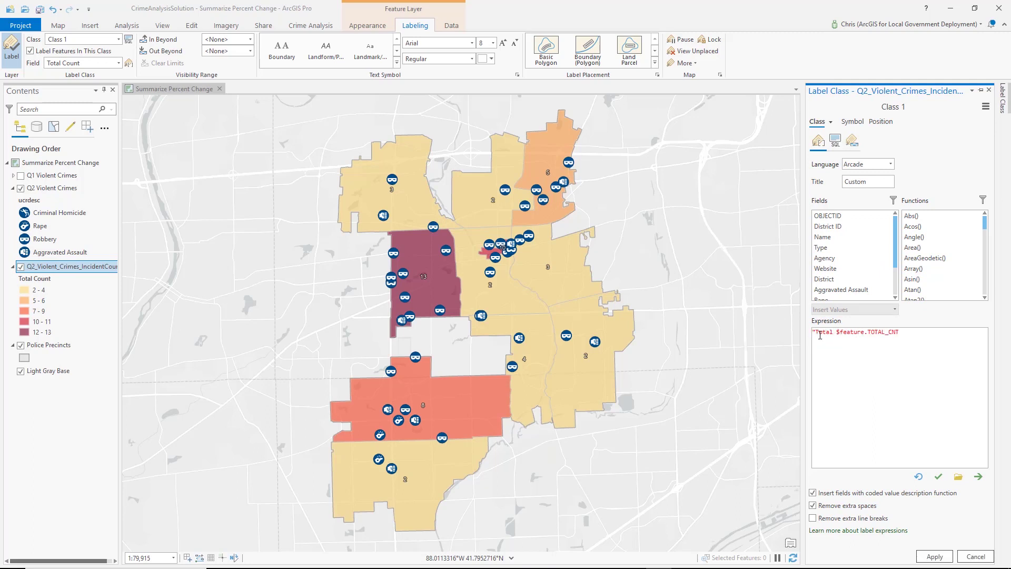
pyautogui.write('Violent Crimes Q2:" +')
pyautogui.click(938, 476)
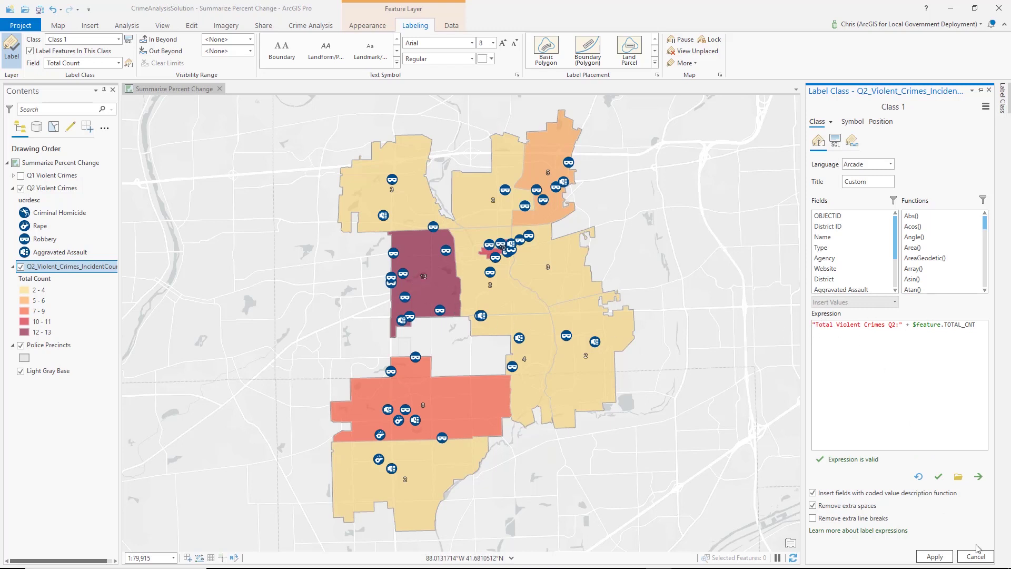
pyautogui.click(928, 558)
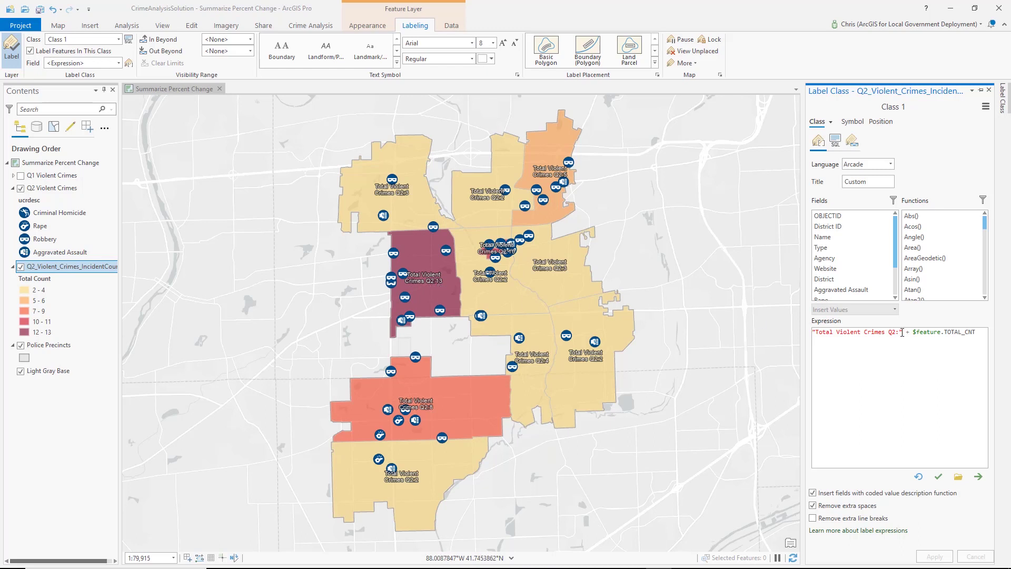
# Fix the spacing after the colon, apply the expression, and switch the labels off
pyautogui.press('BackSpace')
pyautogui.press('Right')
pyautogui.click(942, 556)
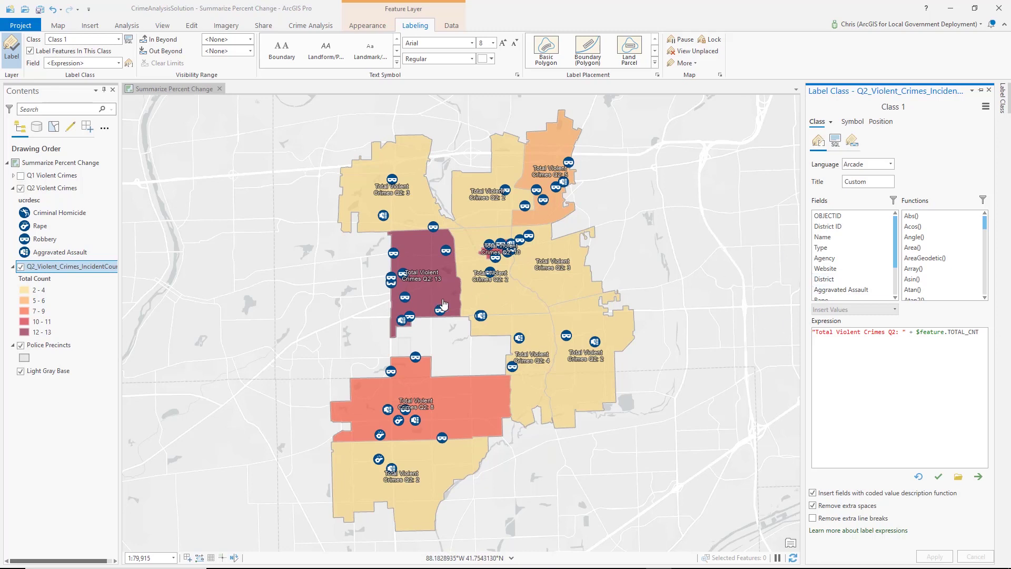
pyautogui.click(11, 50)
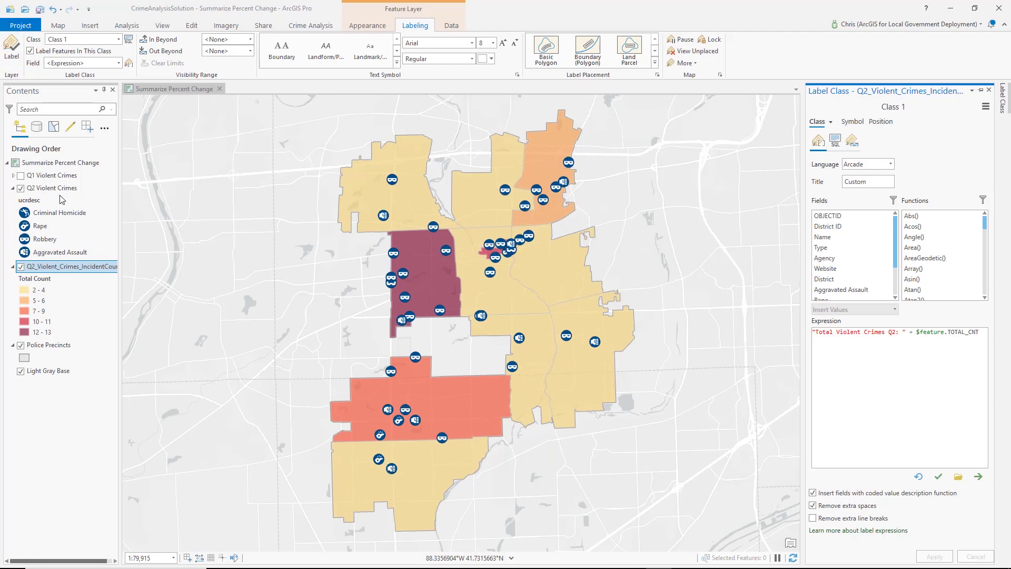
# Open the Q2_Violent_Crimes_IncidentCount attribute table, dock it left of the map, and select Precinct 9
pyautogui.rightClick(69, 271)
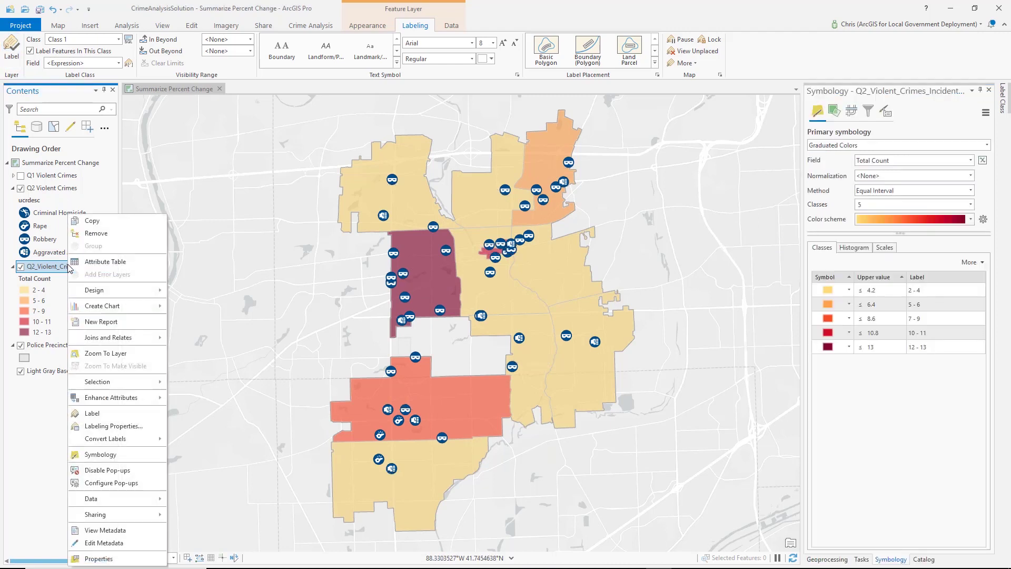
pyautogui.click(106, 262)
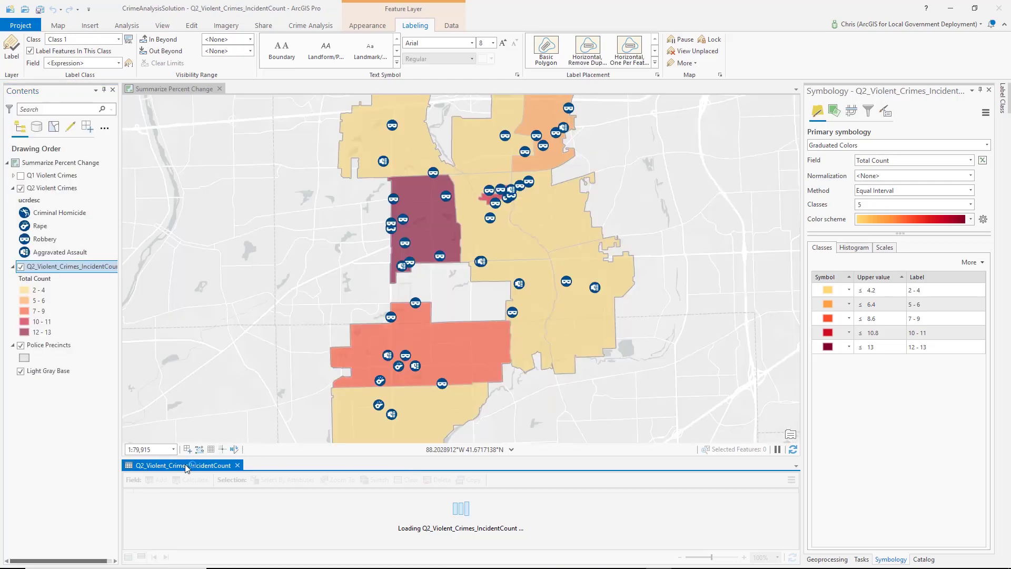
pyautogui.moveTo(228, 308); pyautogui.dragTo(445, 267)
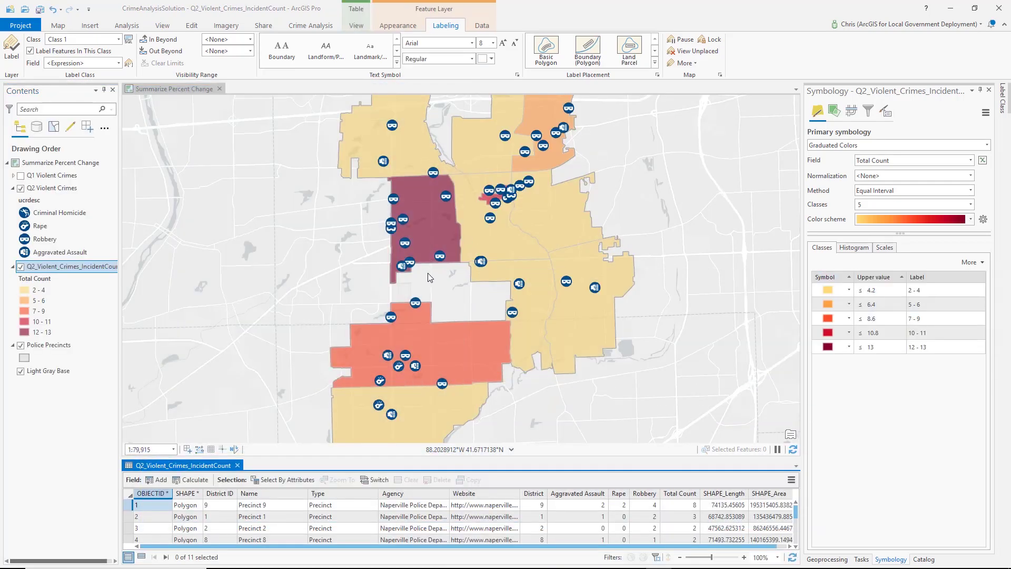
pyautogui.moveTo(190, 469); pyautogui.dragTo(186, 467)
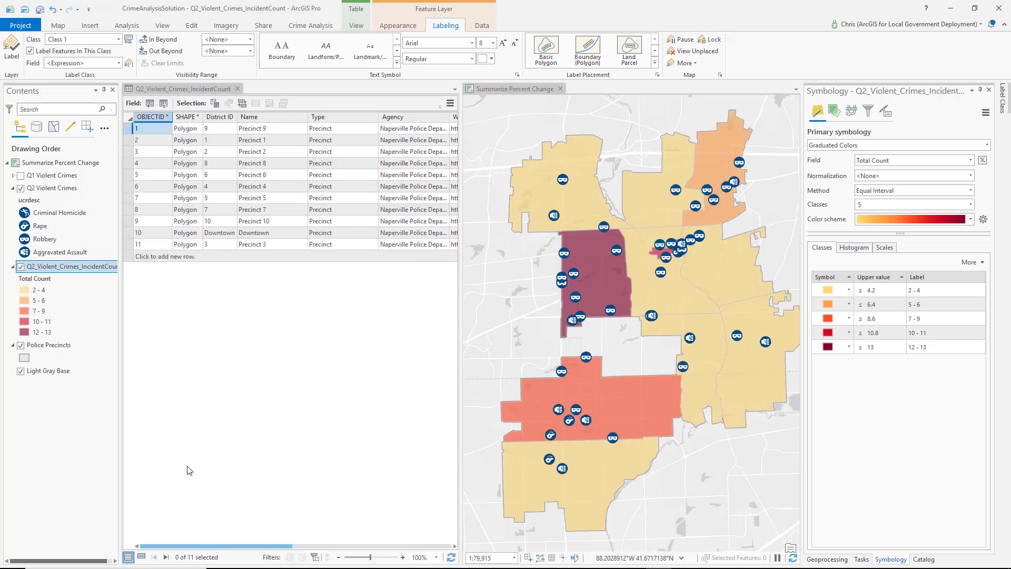
pyautogui.moveTo(273, 549); pyautogui.dragTo(424, 557)
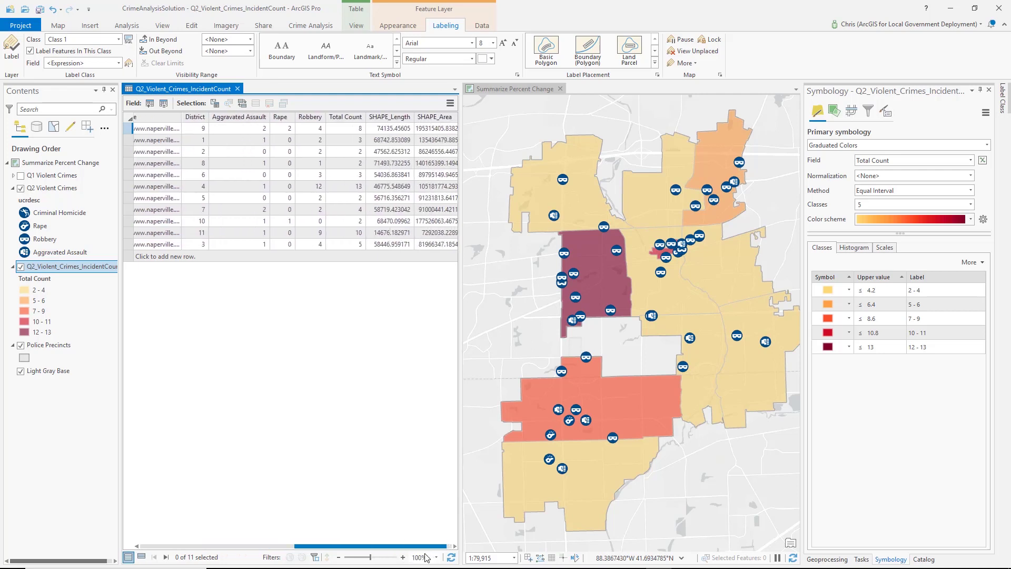
pyautogui.click(127, 129)
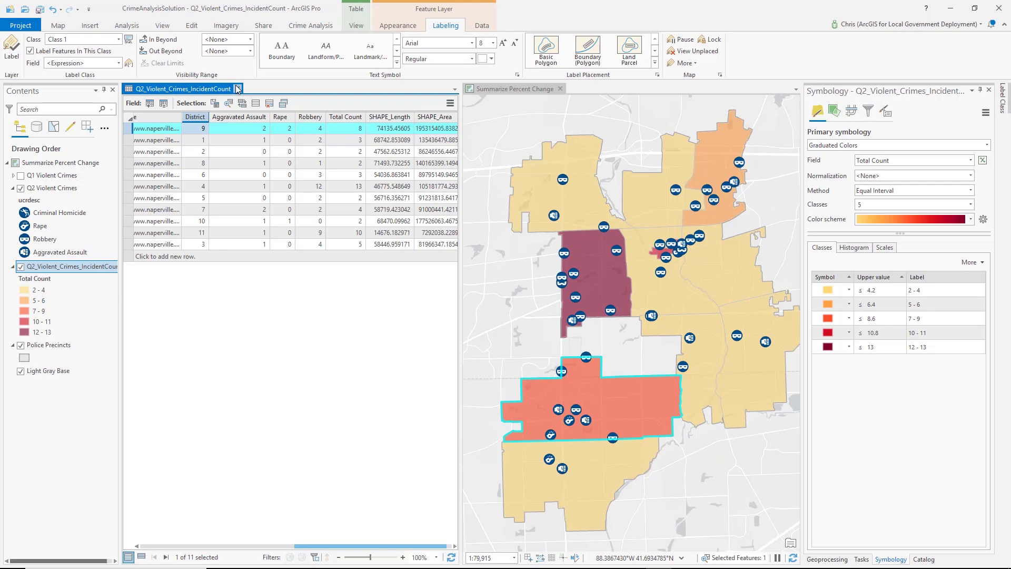
# Close the attribute table and open the Summarize Percent Change tool
pyautogui.click(238, 89)
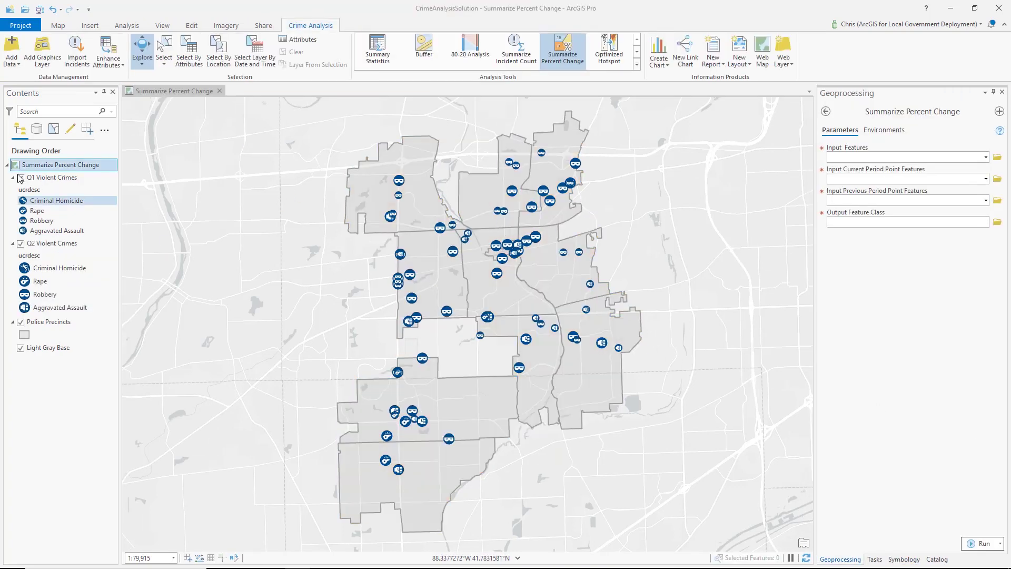
pyautogui.click(41, 178)
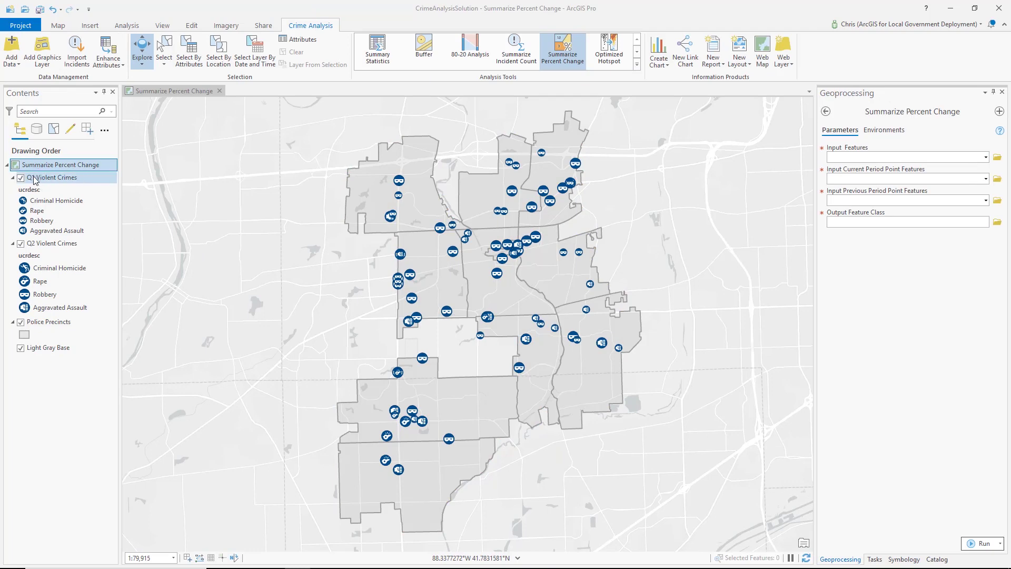
pyautogui.click(36, 244)
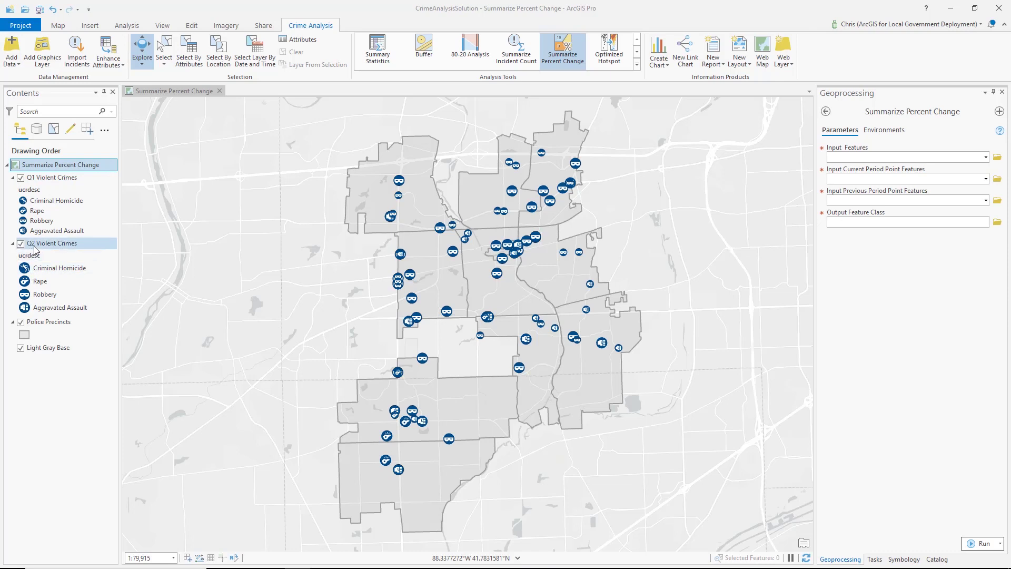
pyautogui.click(29, 180)
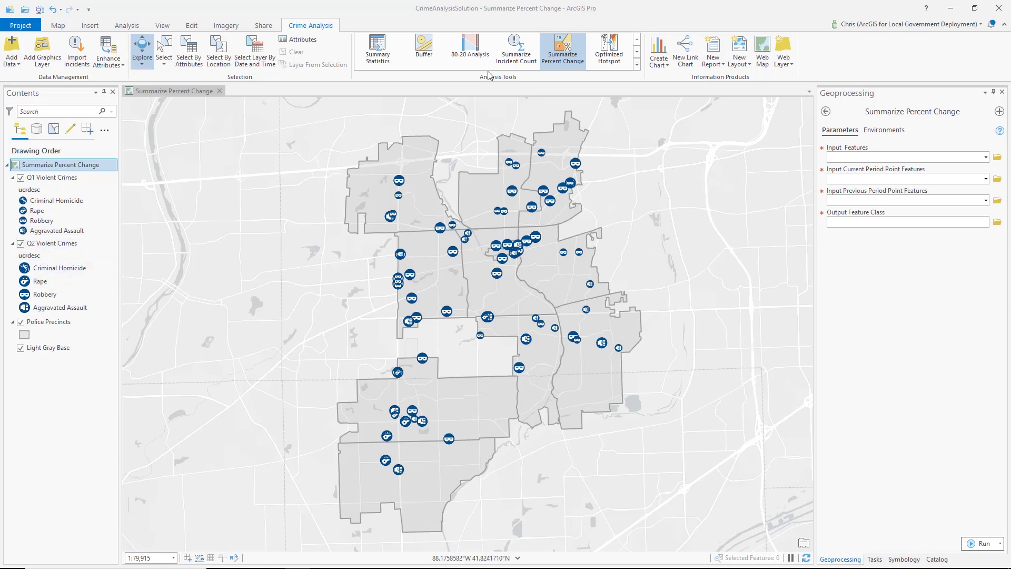
pyautogui.click(563, 48)
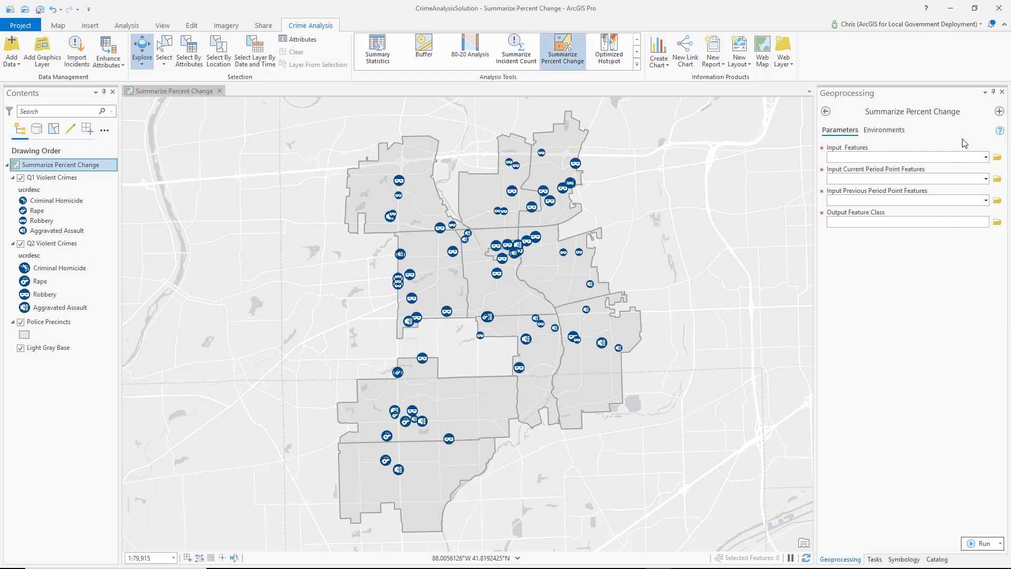
# Set Police Precincts as input, Q2 Violent Crimes as current period and Q1 as previous period
pyautogui.click(987, 157)
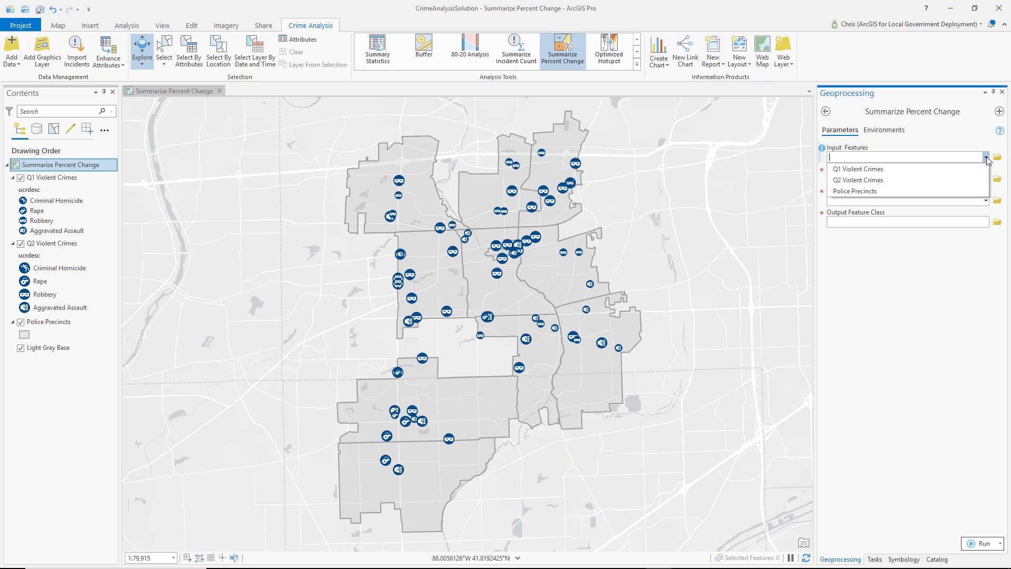
pyautogui.click(966, 193)
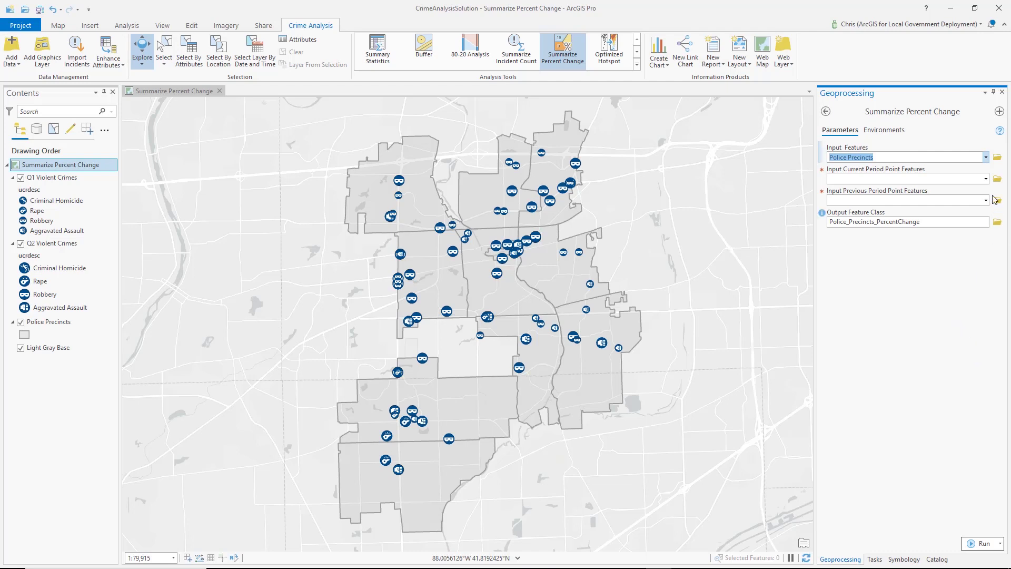
pyautogui.click(986, 180)
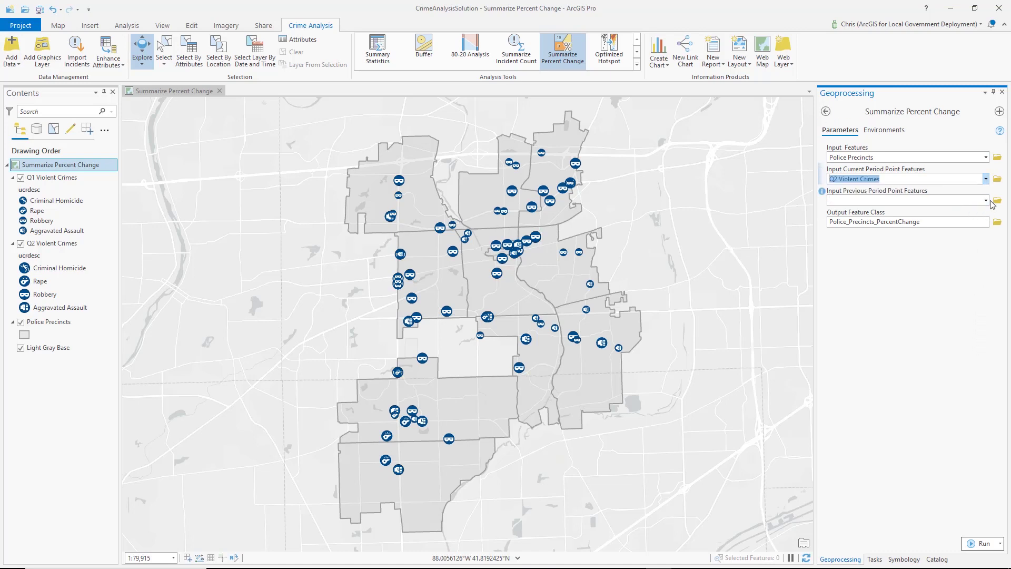
pyautogui.click(985, 201)
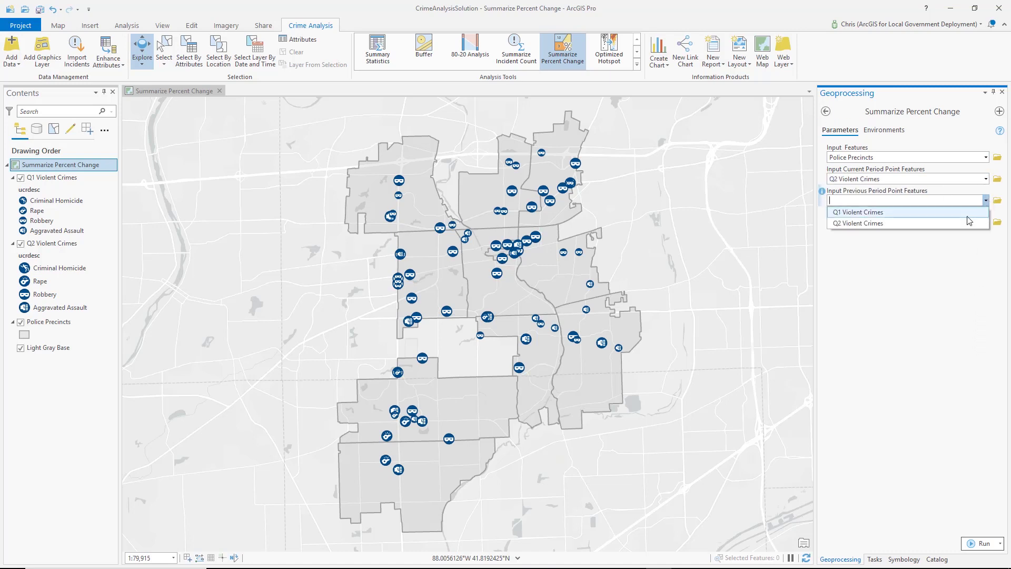
pyautogui.click(972, 219)
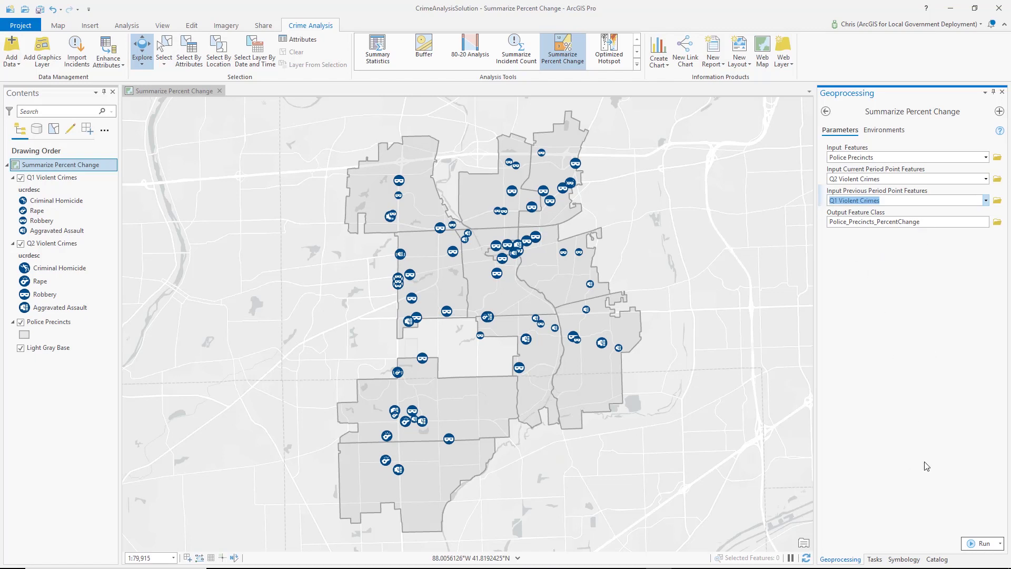
# Run Summarize Percent Change to create Police_Precincts_PercentChange, shaded from ≤-10% to ≥10%
pyautogui.click(975, 546)
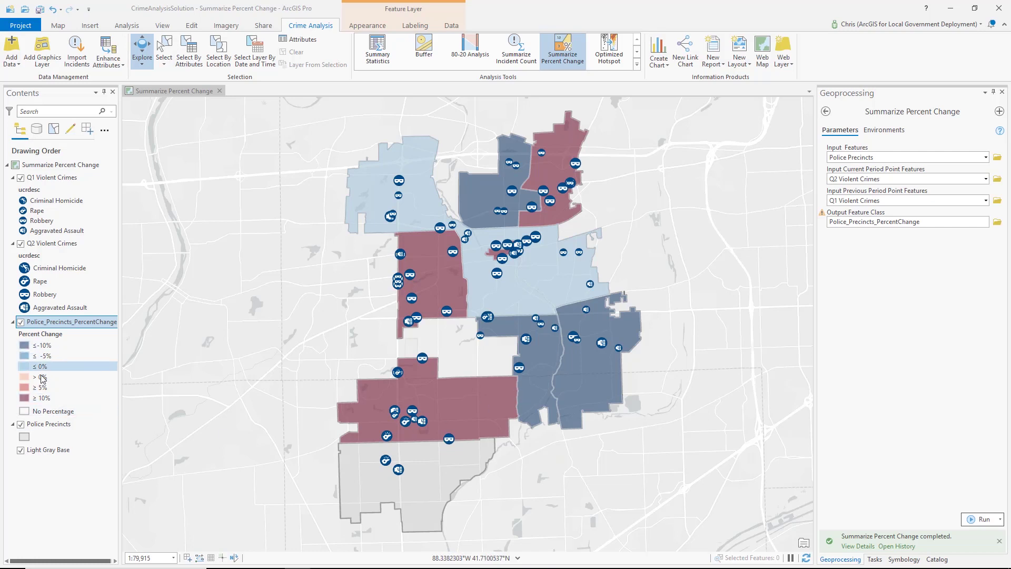
pyautogui.click(55, 347)
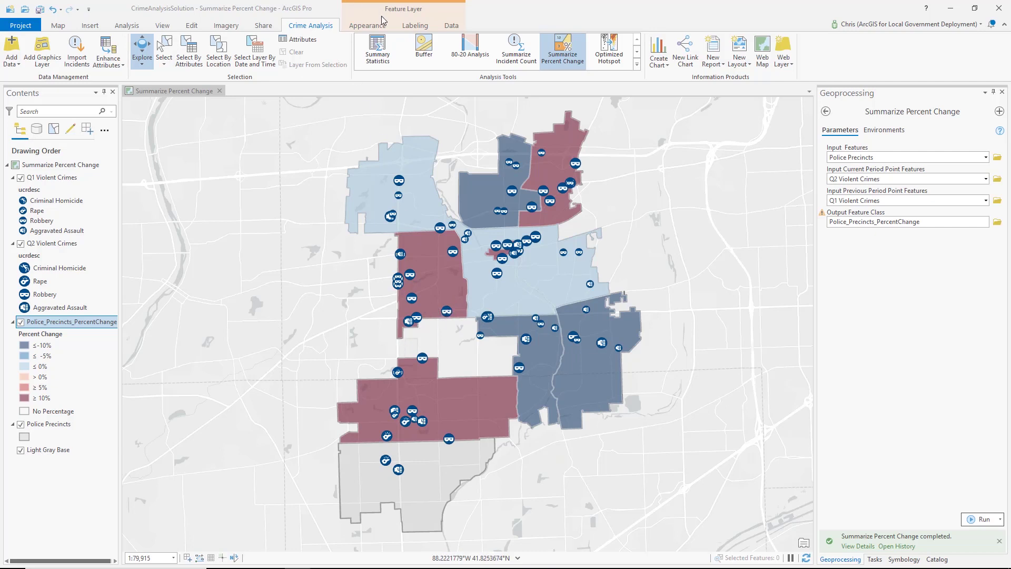
pyautogui.click(412, 27)
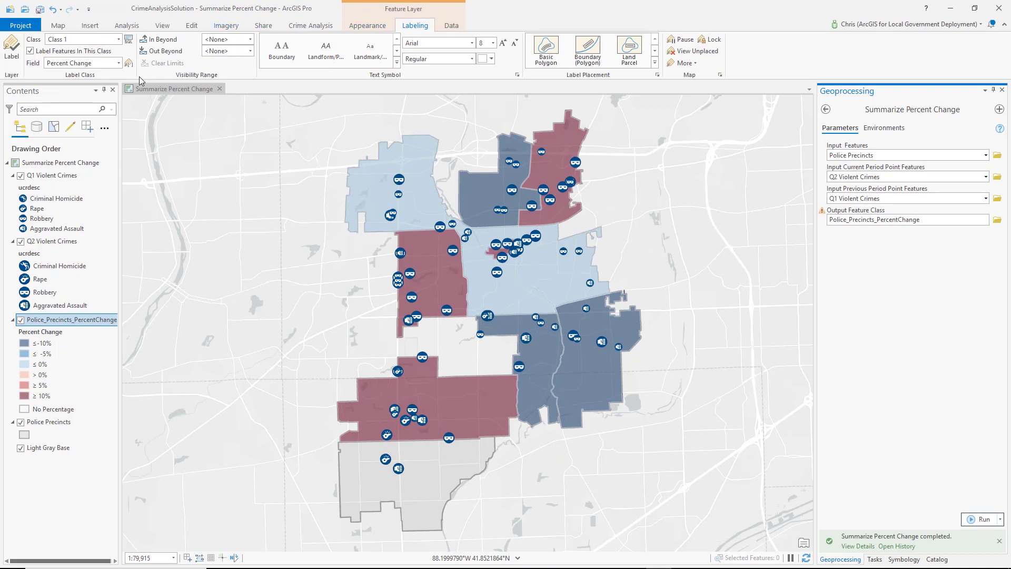
# Label the percent change layer with $feature.PERC + "%", showing values like 150% and -50%
pyautogui.click(17, 58)
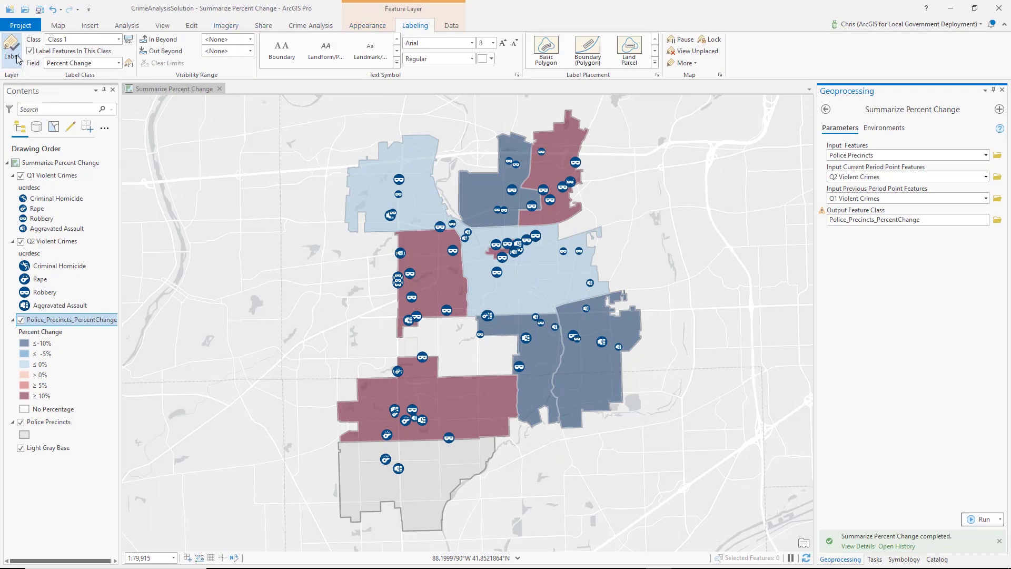
pyautogui.click(129, 65)
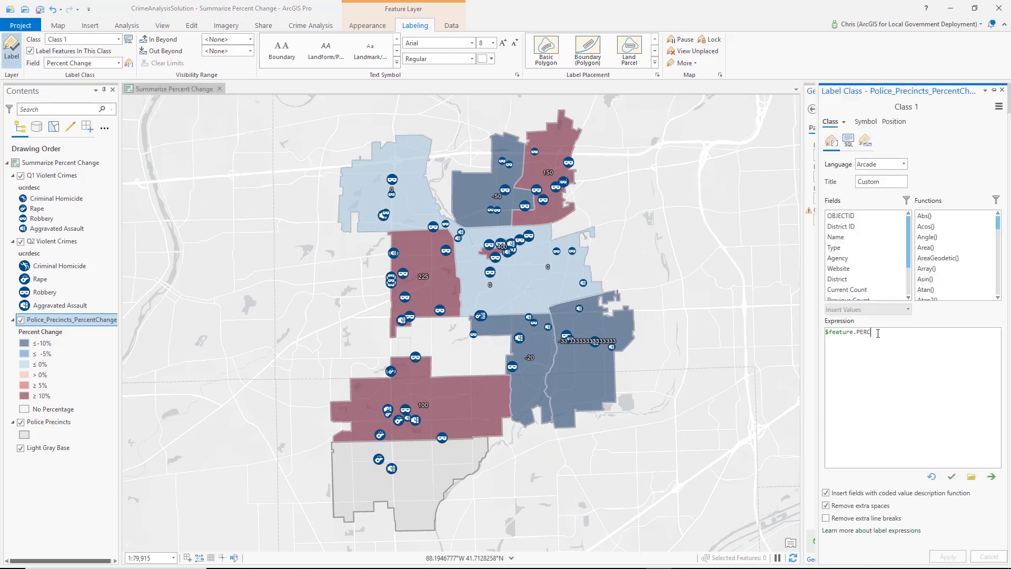
pyautogui.click(878, 333)
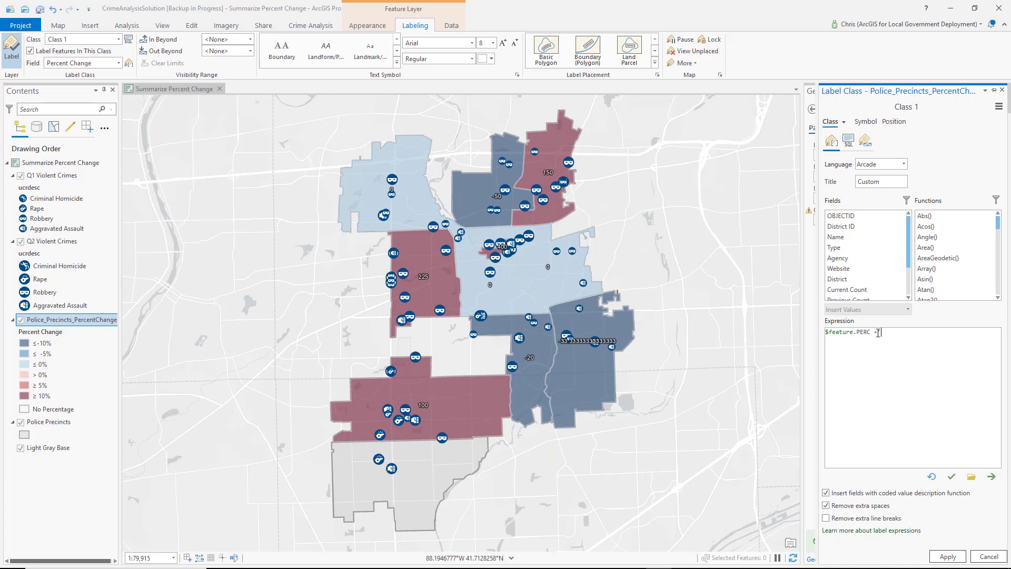
pyautogui.write('+"%"')
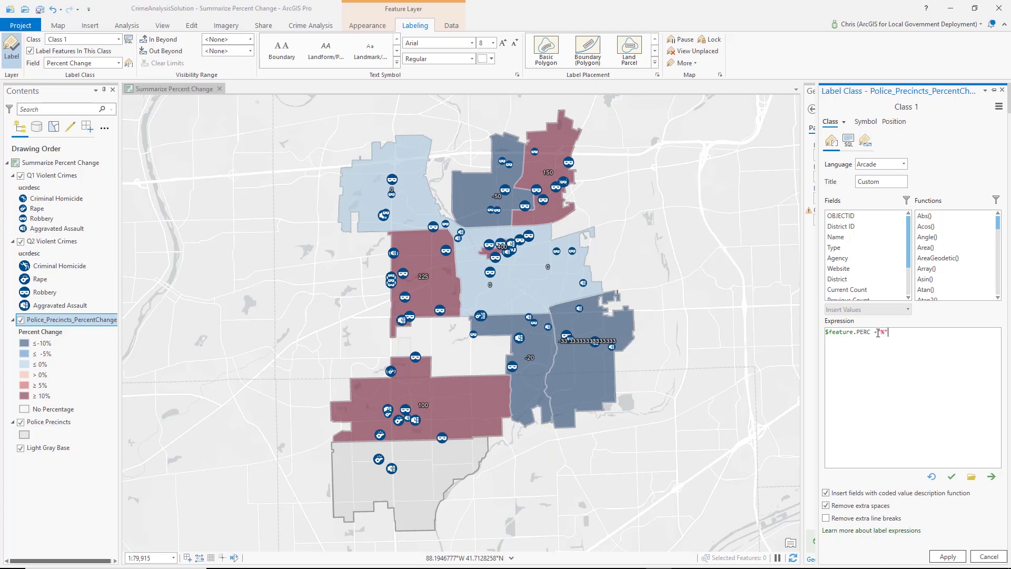
pyautogui.click(952, 477)
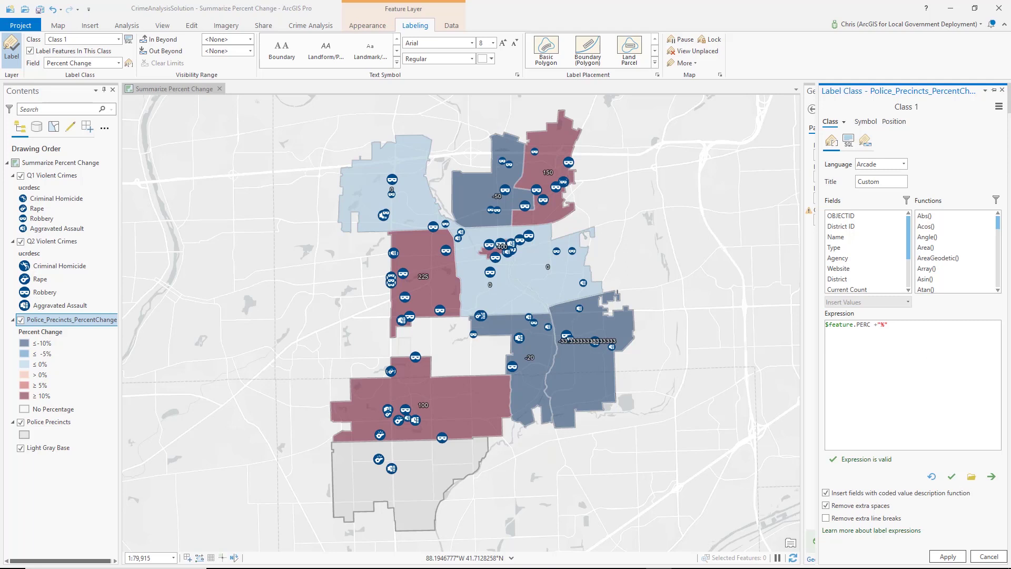
pyautogui.click(948, 557)
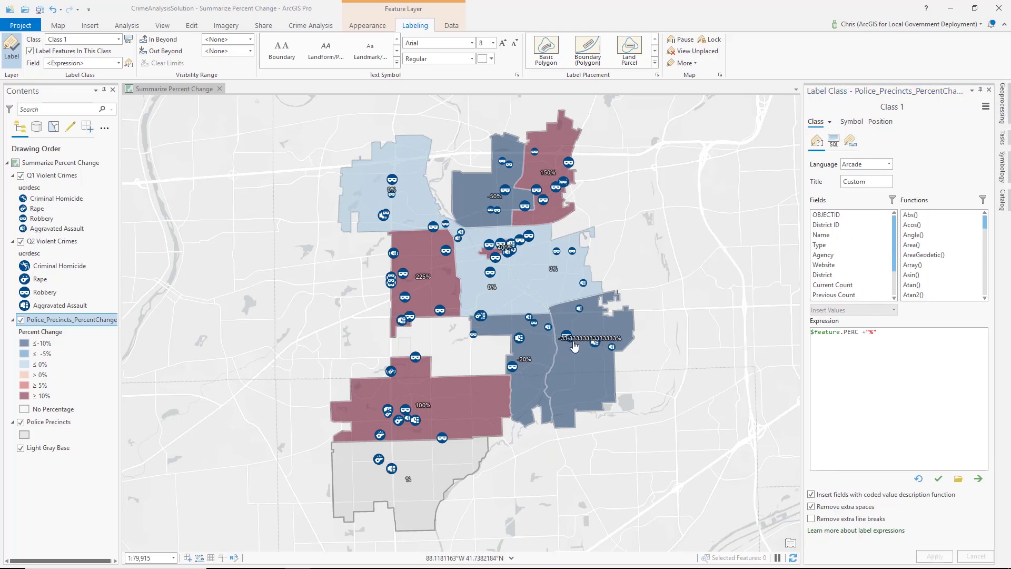
# Round the percent-change labels to one decimal with Round($feature.PERC,1), e.g. -33.3%
pyautogui.click(811, 333)
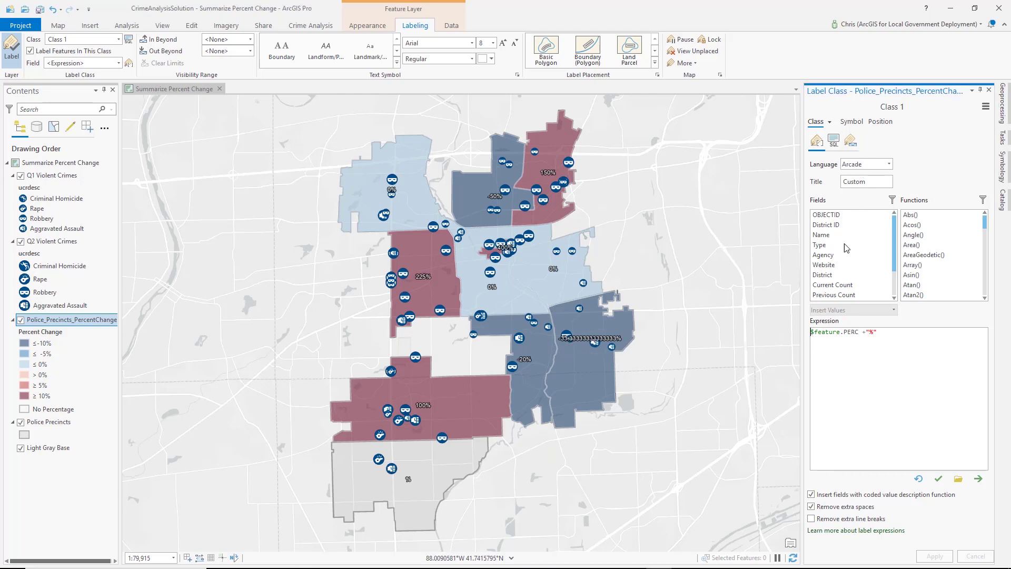
pyautogui.write('Round(')
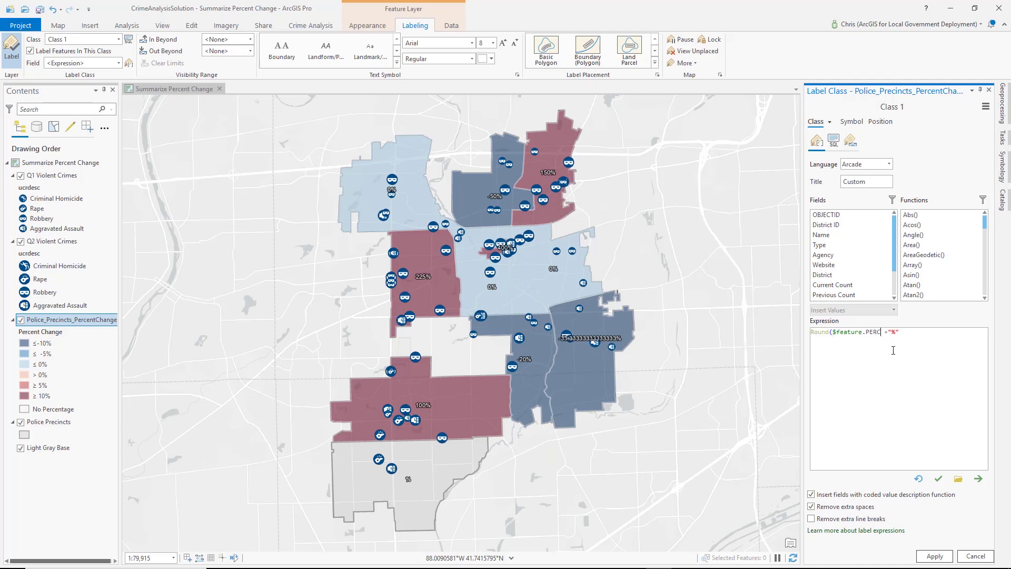
pyautogui.write(',1)')
pyautogui.click(938, 478)
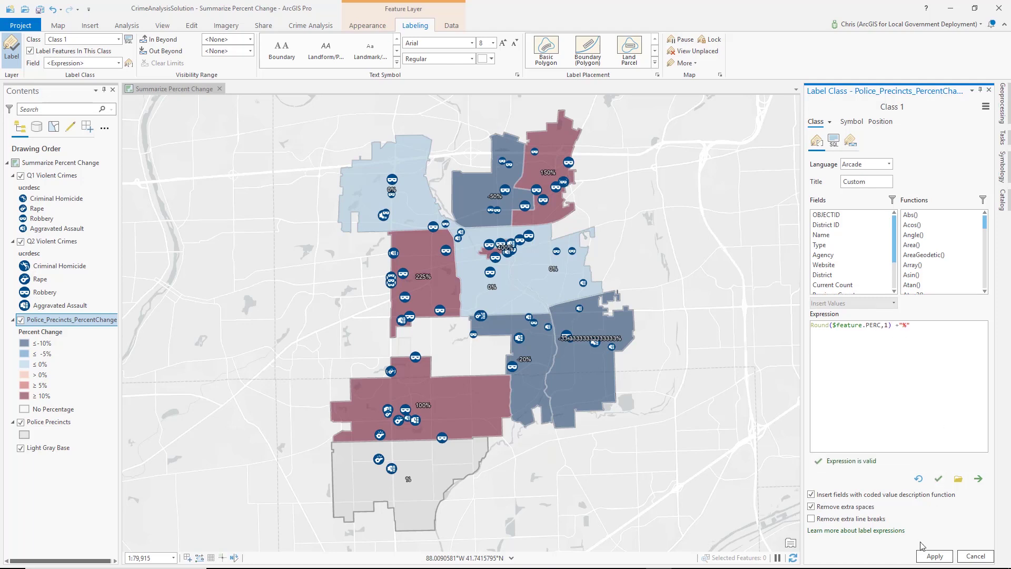
pyautogui.click(932, 556)
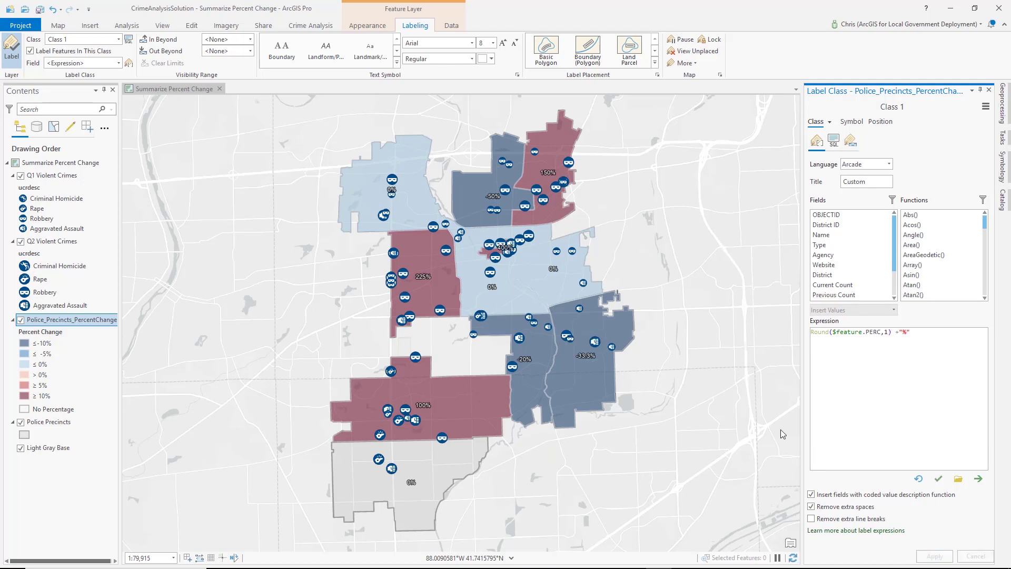
# Begin appending TextFormatting.NewLine + after the percent sign in the label expression
pyautogui.click(925, 333)
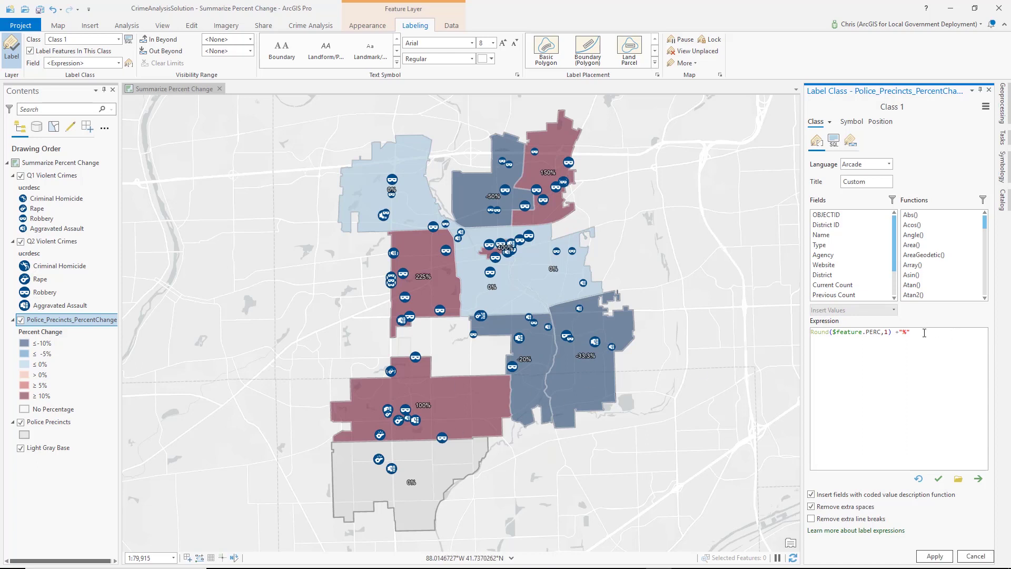
pyautogui.write('Text')
pyautogui.press('BackSpace')
pyautogui.press('BackSpace')
pyautogui.write('Formatting.NewLine +')
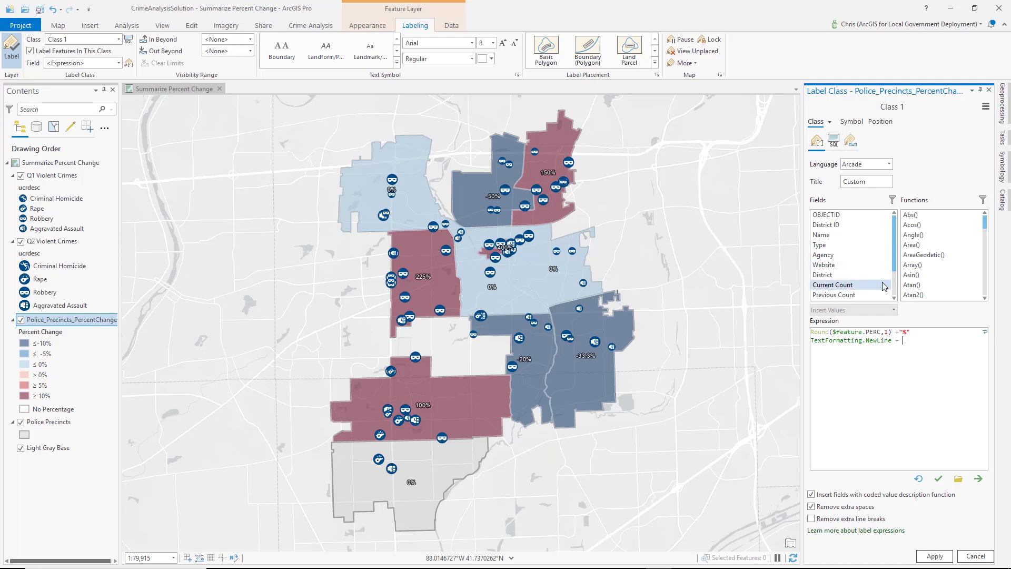
# Add a second label line of CUR_CNT " from " PREV_CNT, like 13 from 4, and validate it
pyautogui.click(850, 285)
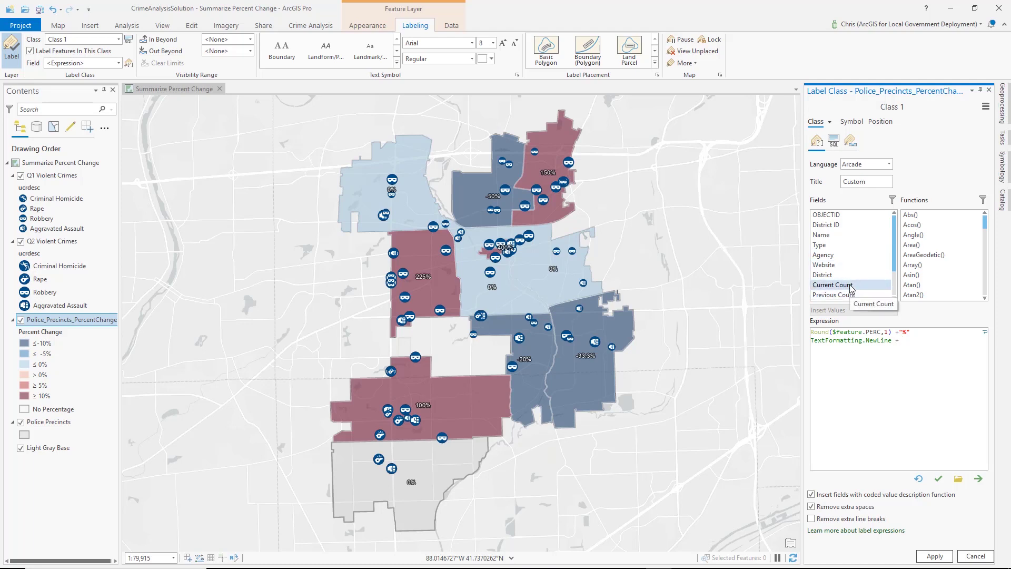
pyautogui.doubleClick(850, 284)
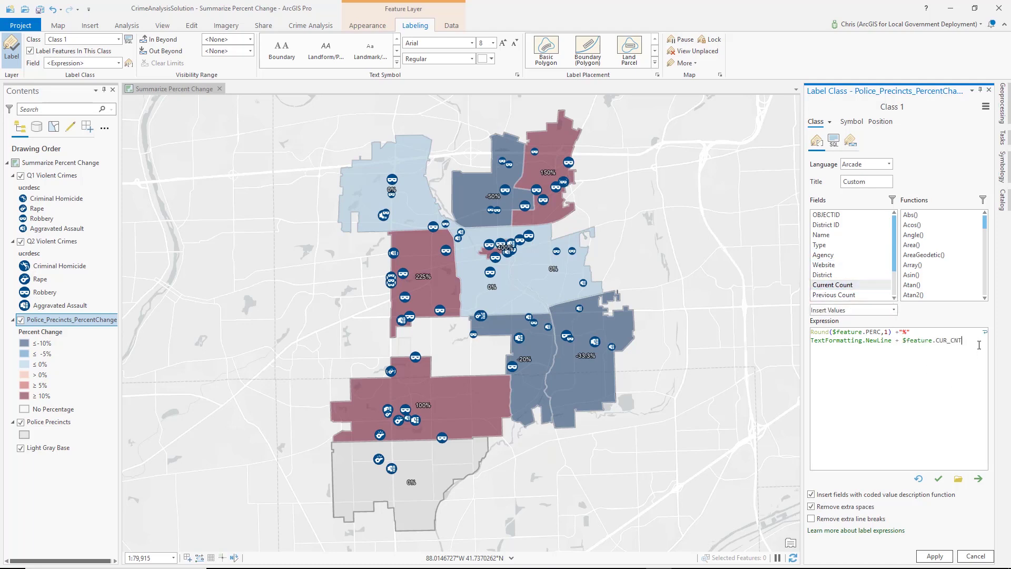
pyautogui.write('" from " +')
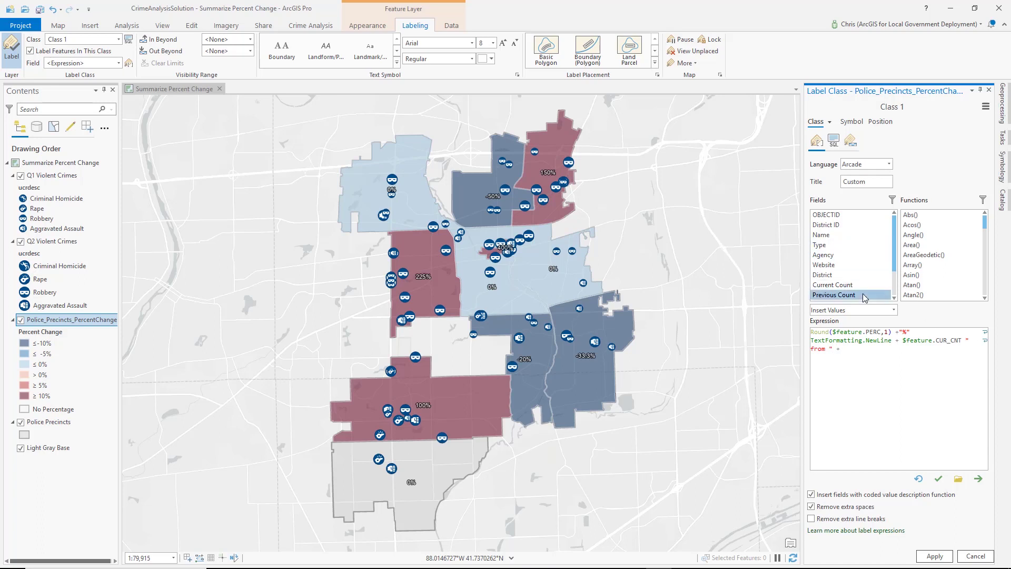
pyautogui.doubleClick(834, 295)
pyautogui.click(938, 479)
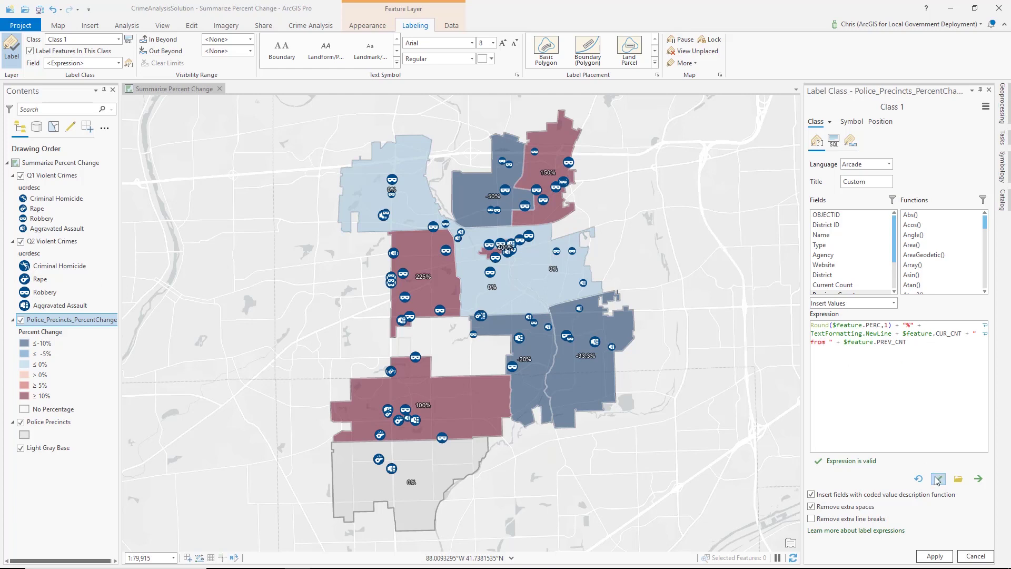
pyautogui.click(939, 556)
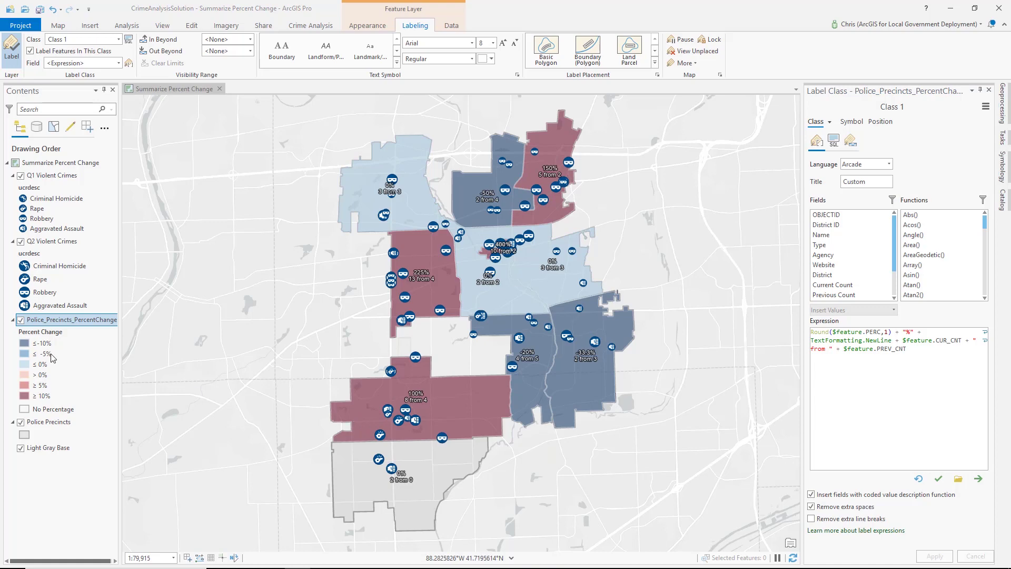
# Dock the Police_Precincts_PercentChange attribute table left of the map and select its -33.333333 Percent Change value
pyautogui.rightClick(41, 324)
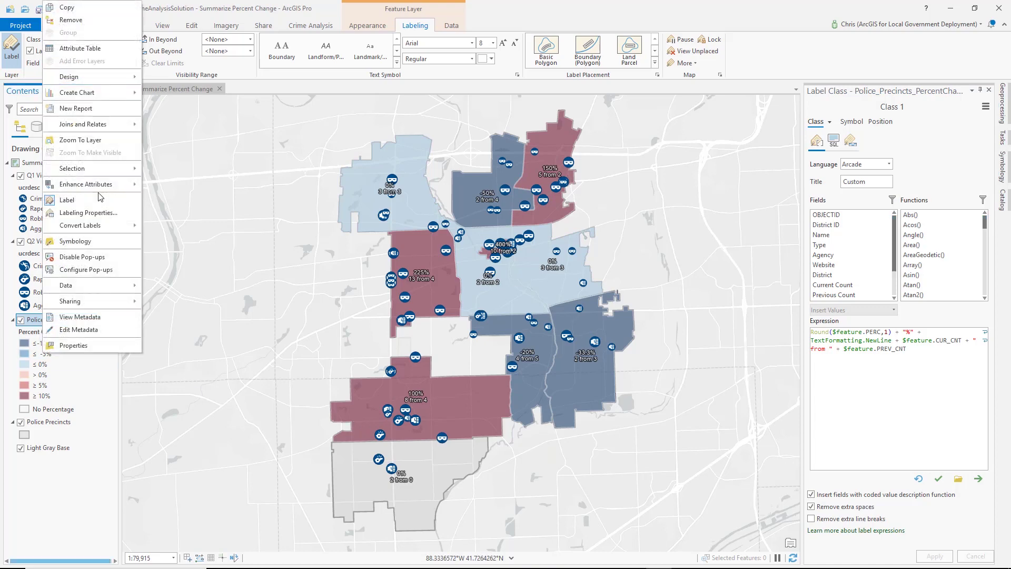
pyautogui.click(113, 51)
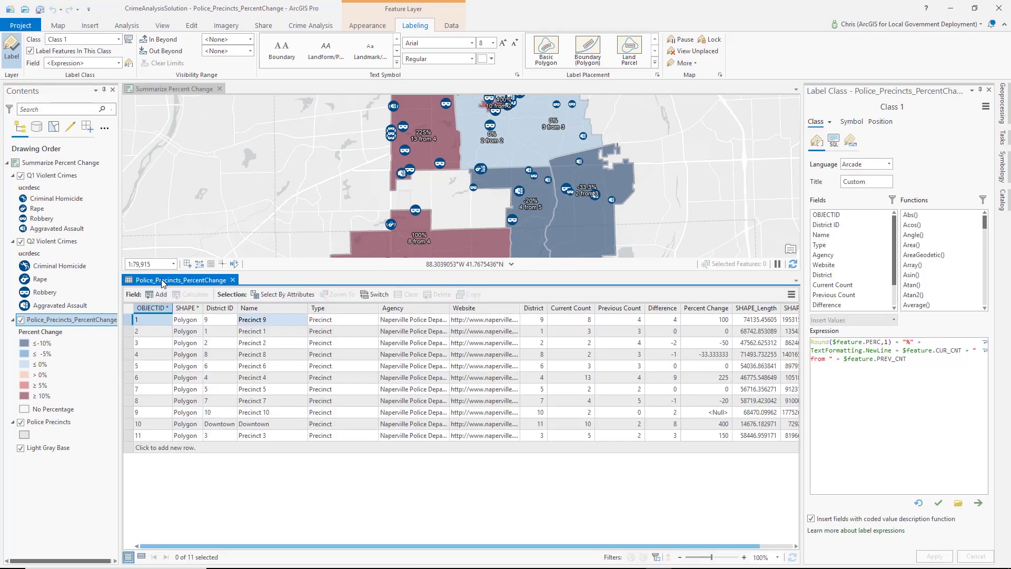
pyautogui.moveTo(221, 280); pyautogui.dragTo(440, 177)
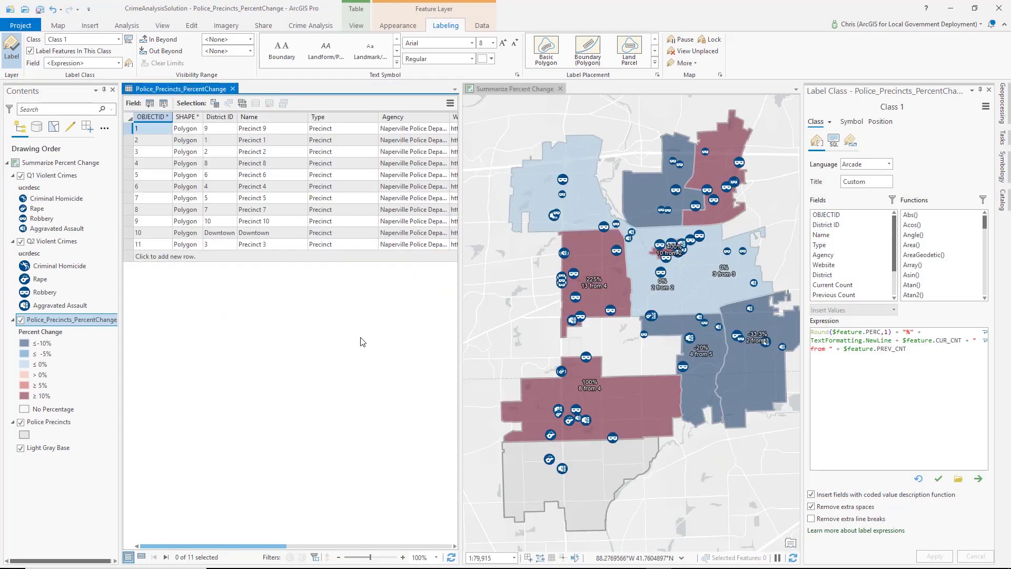
pyautogui.moveTo(263, 546); pyautogui.dragTo(405, 550)
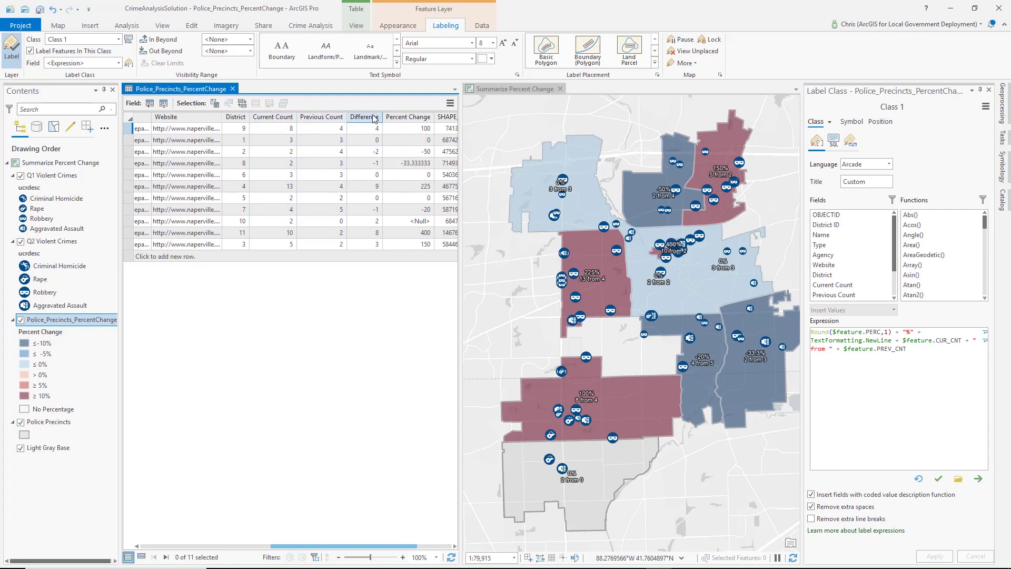
pyautogui.rightClick(354, 163)
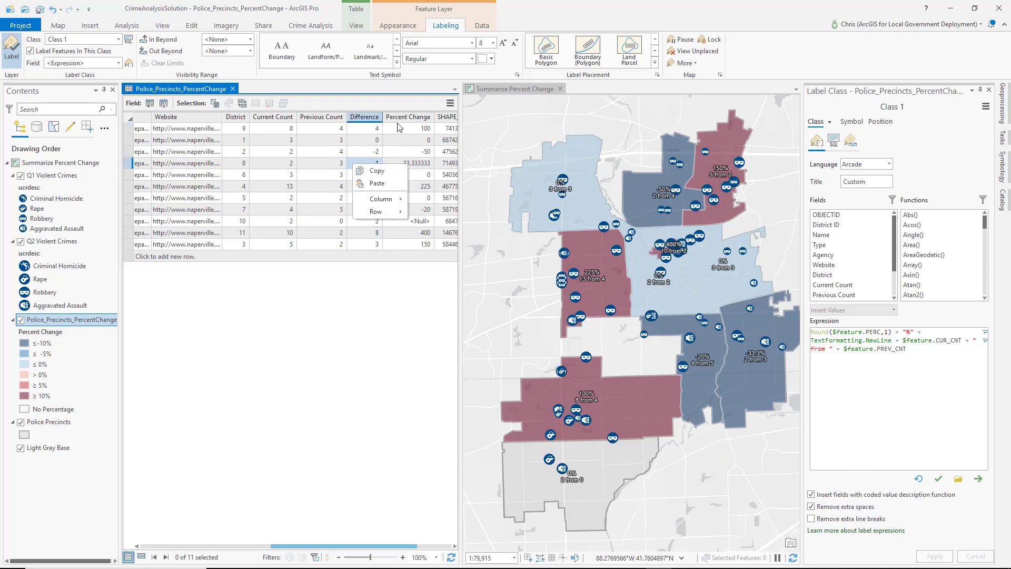
pyautogui.click(410, 163)
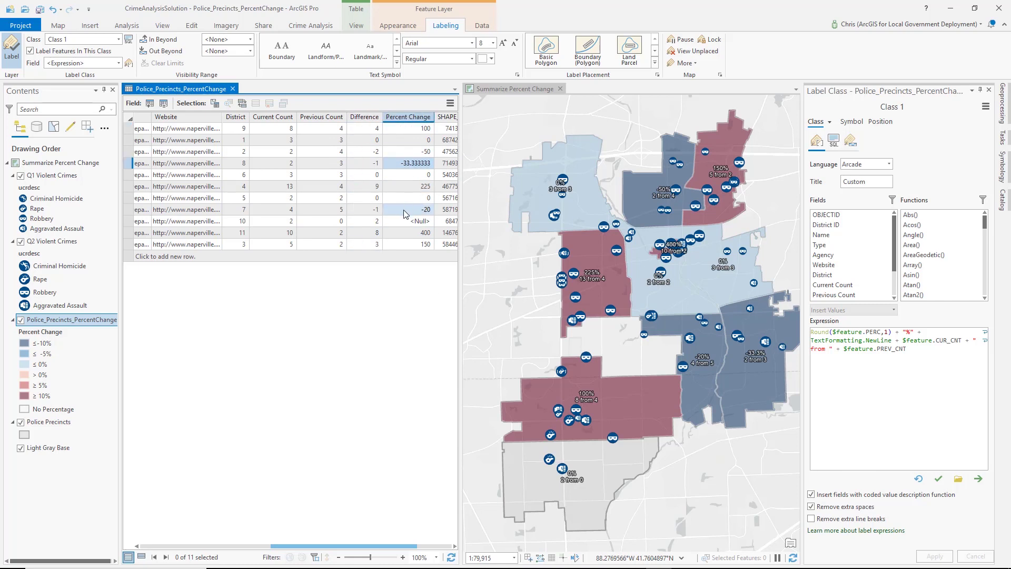